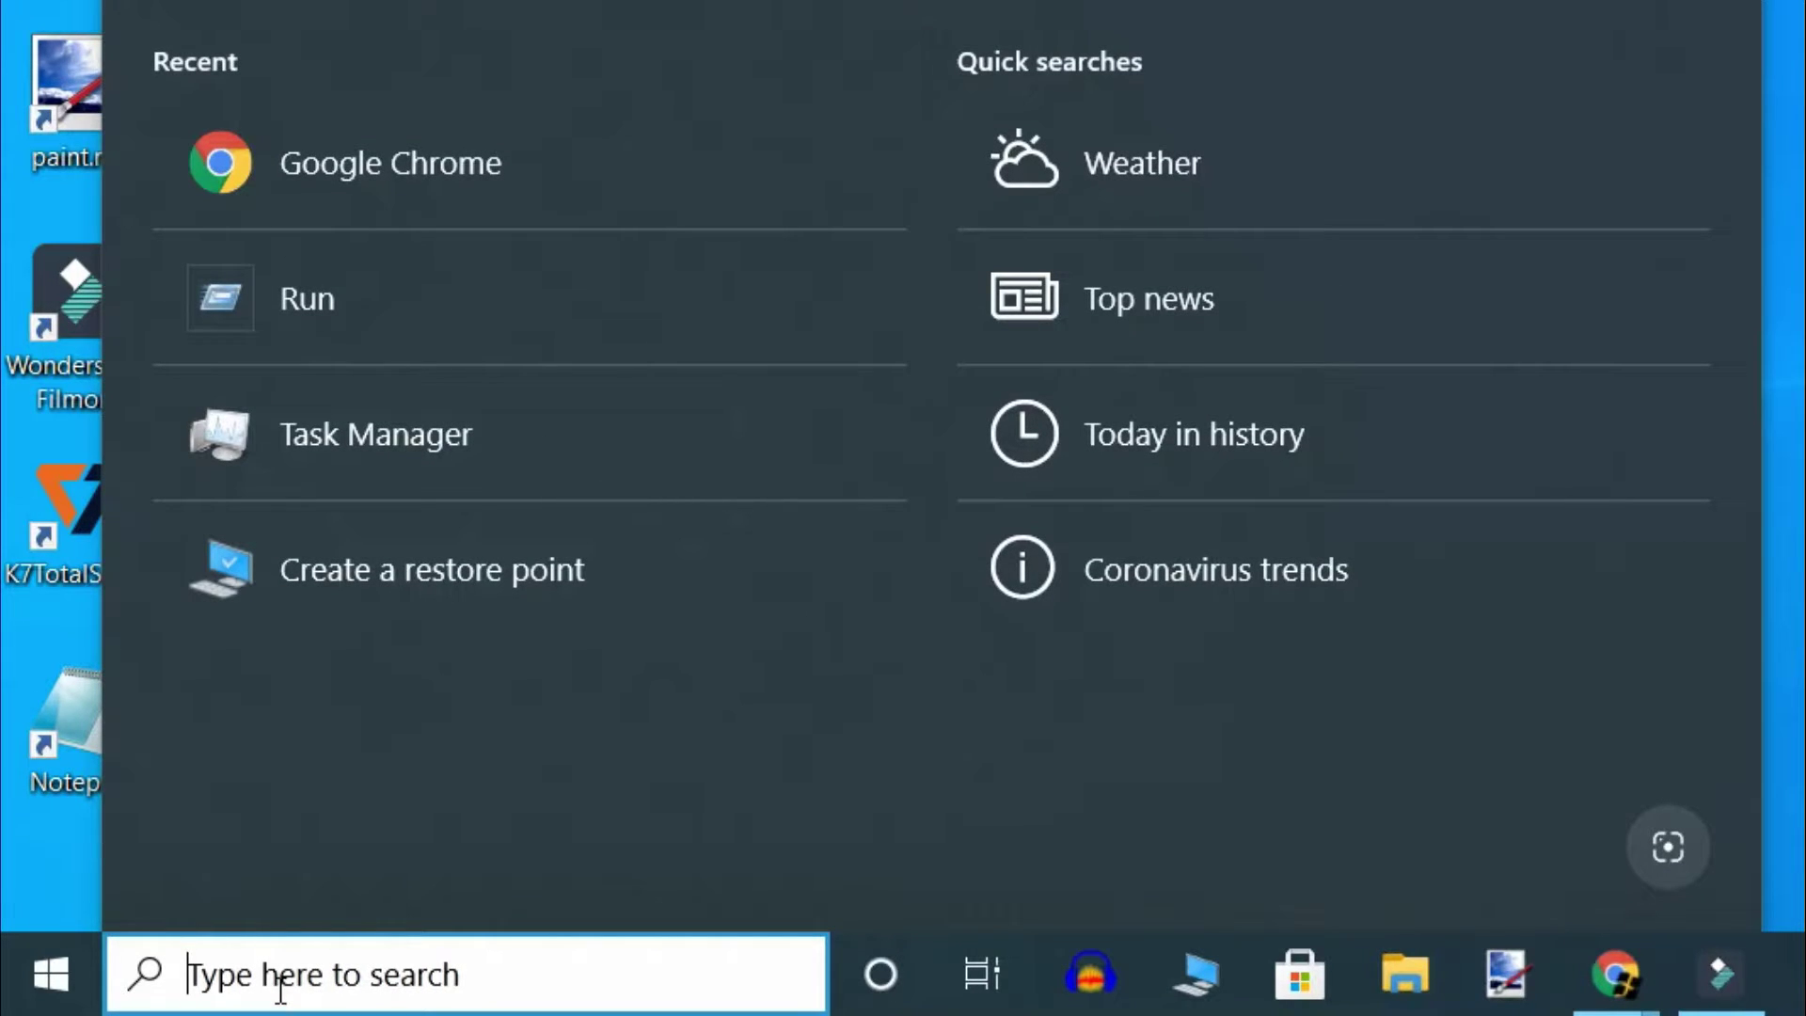
pyautogui.write('c')
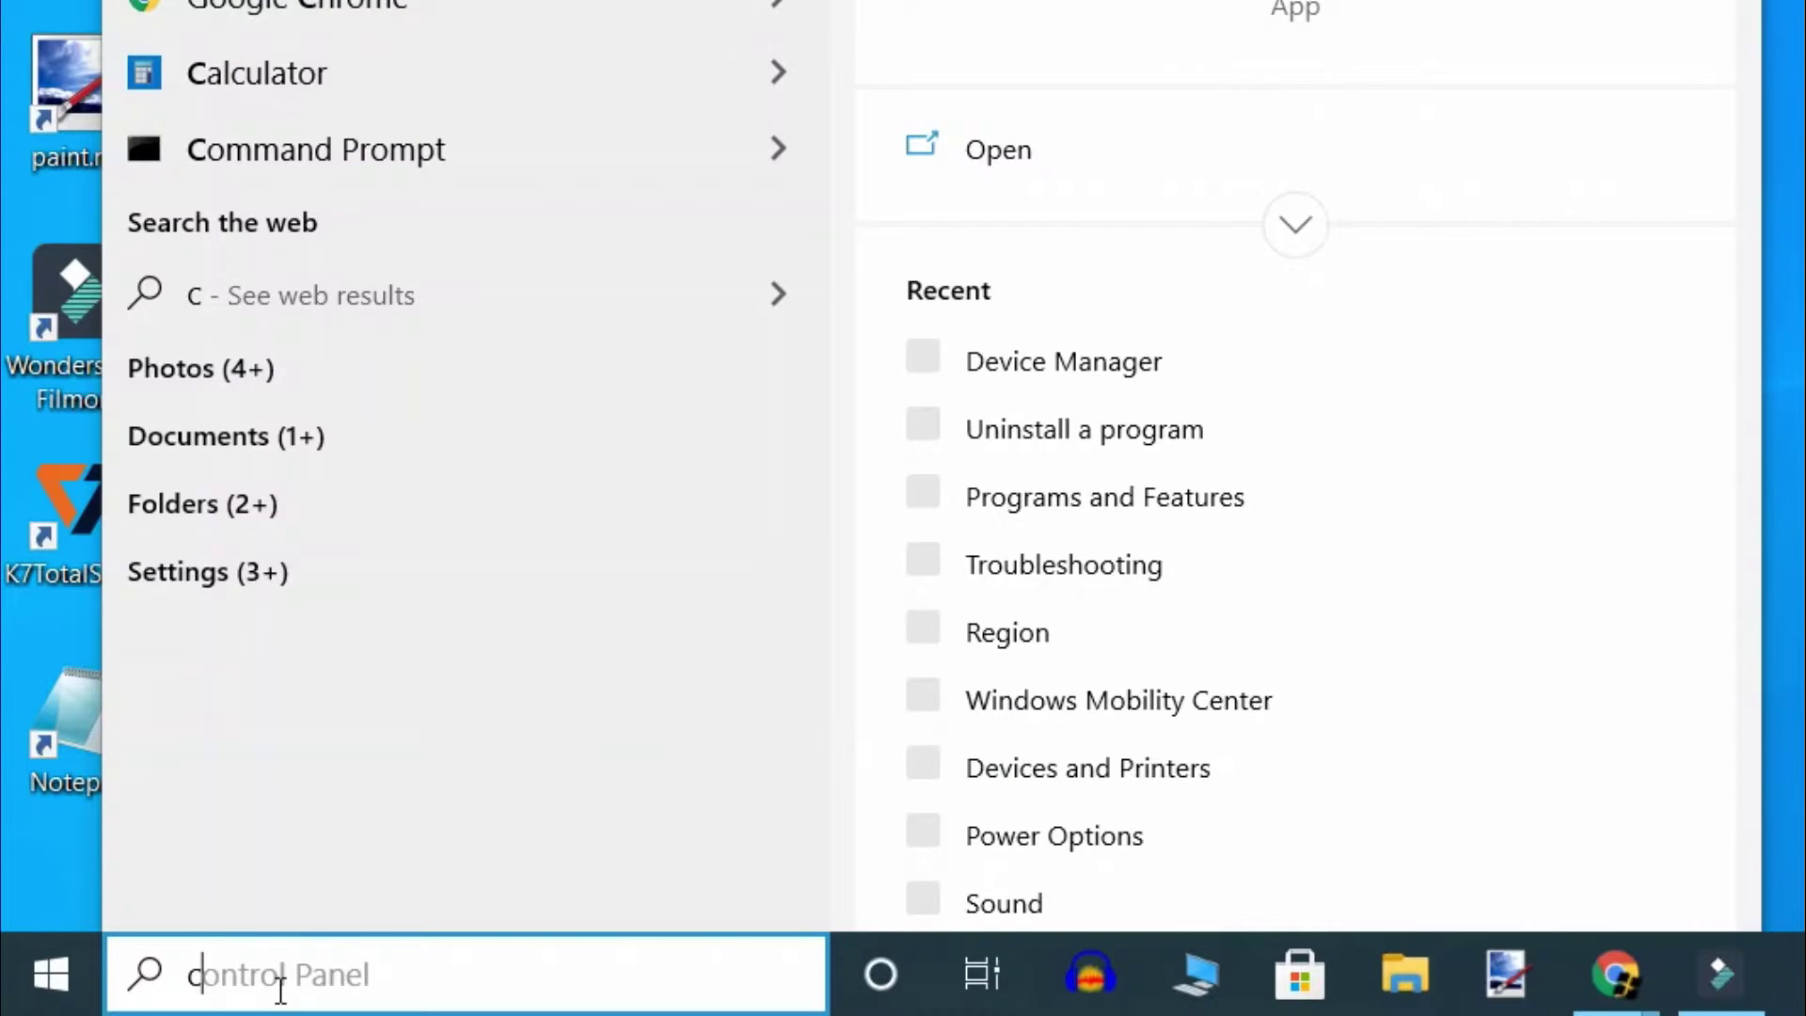
pyautogui.write('h')
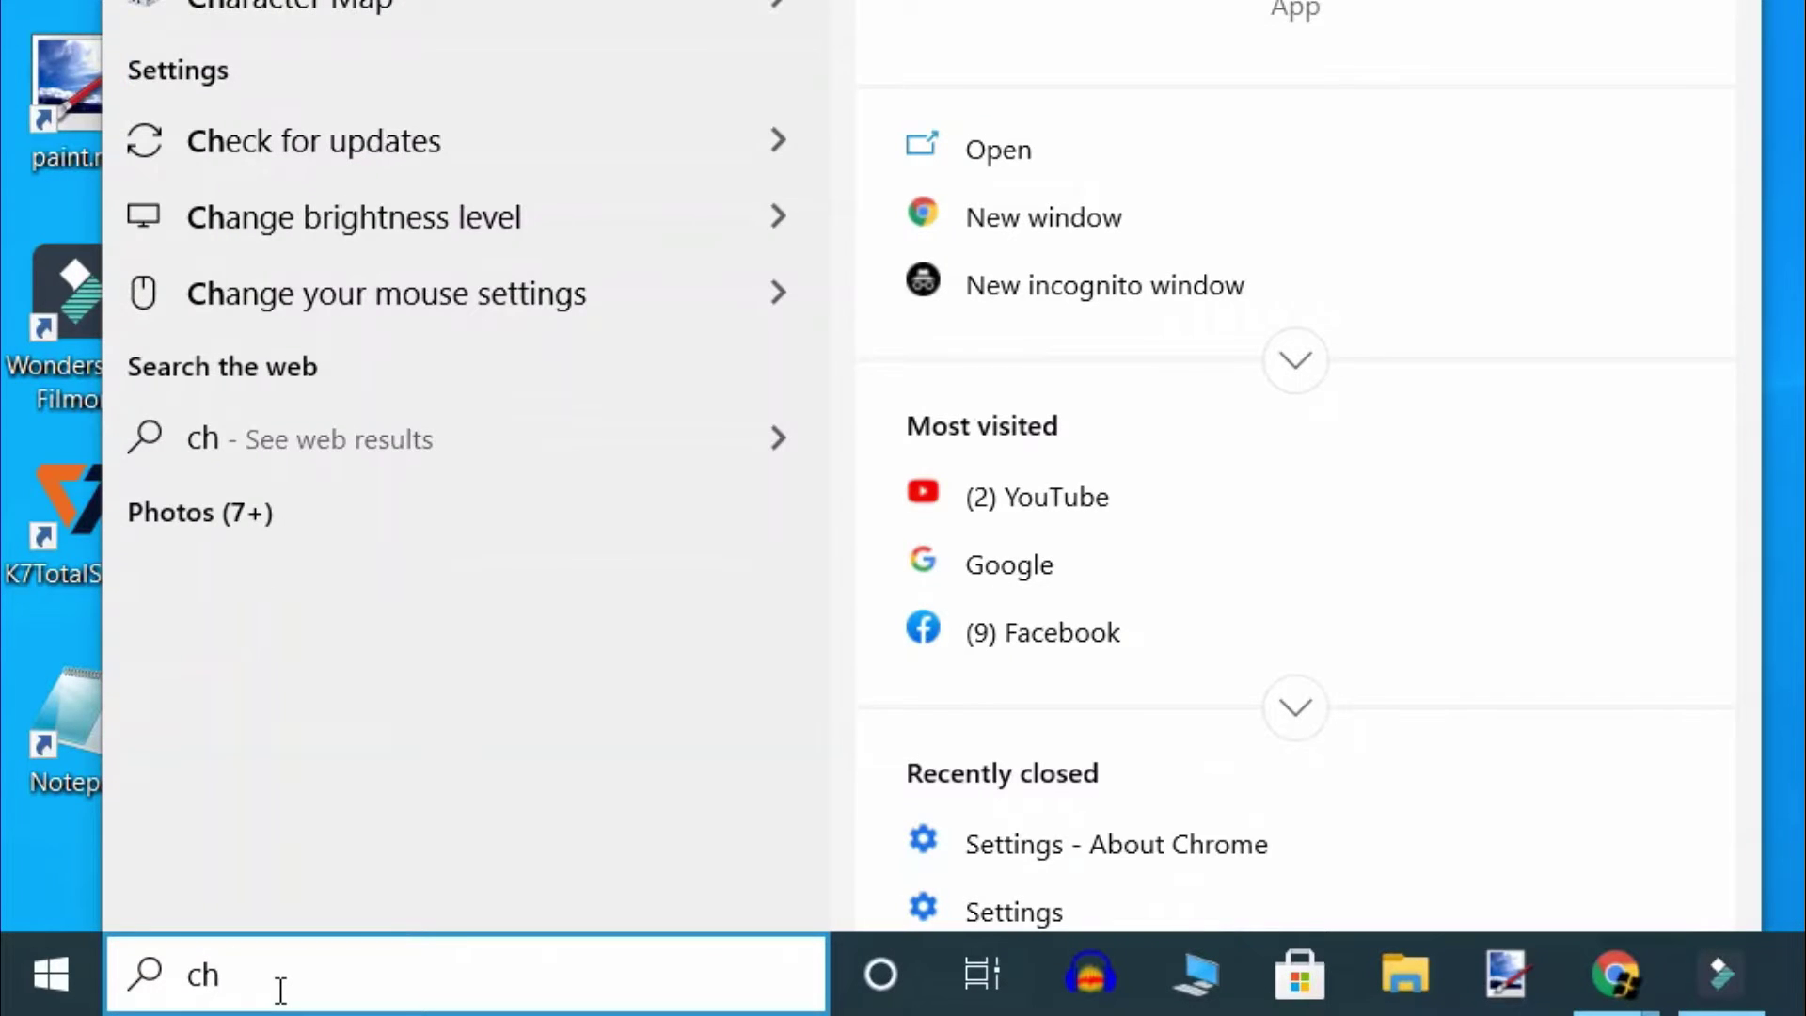
pyautogui.write('ro')
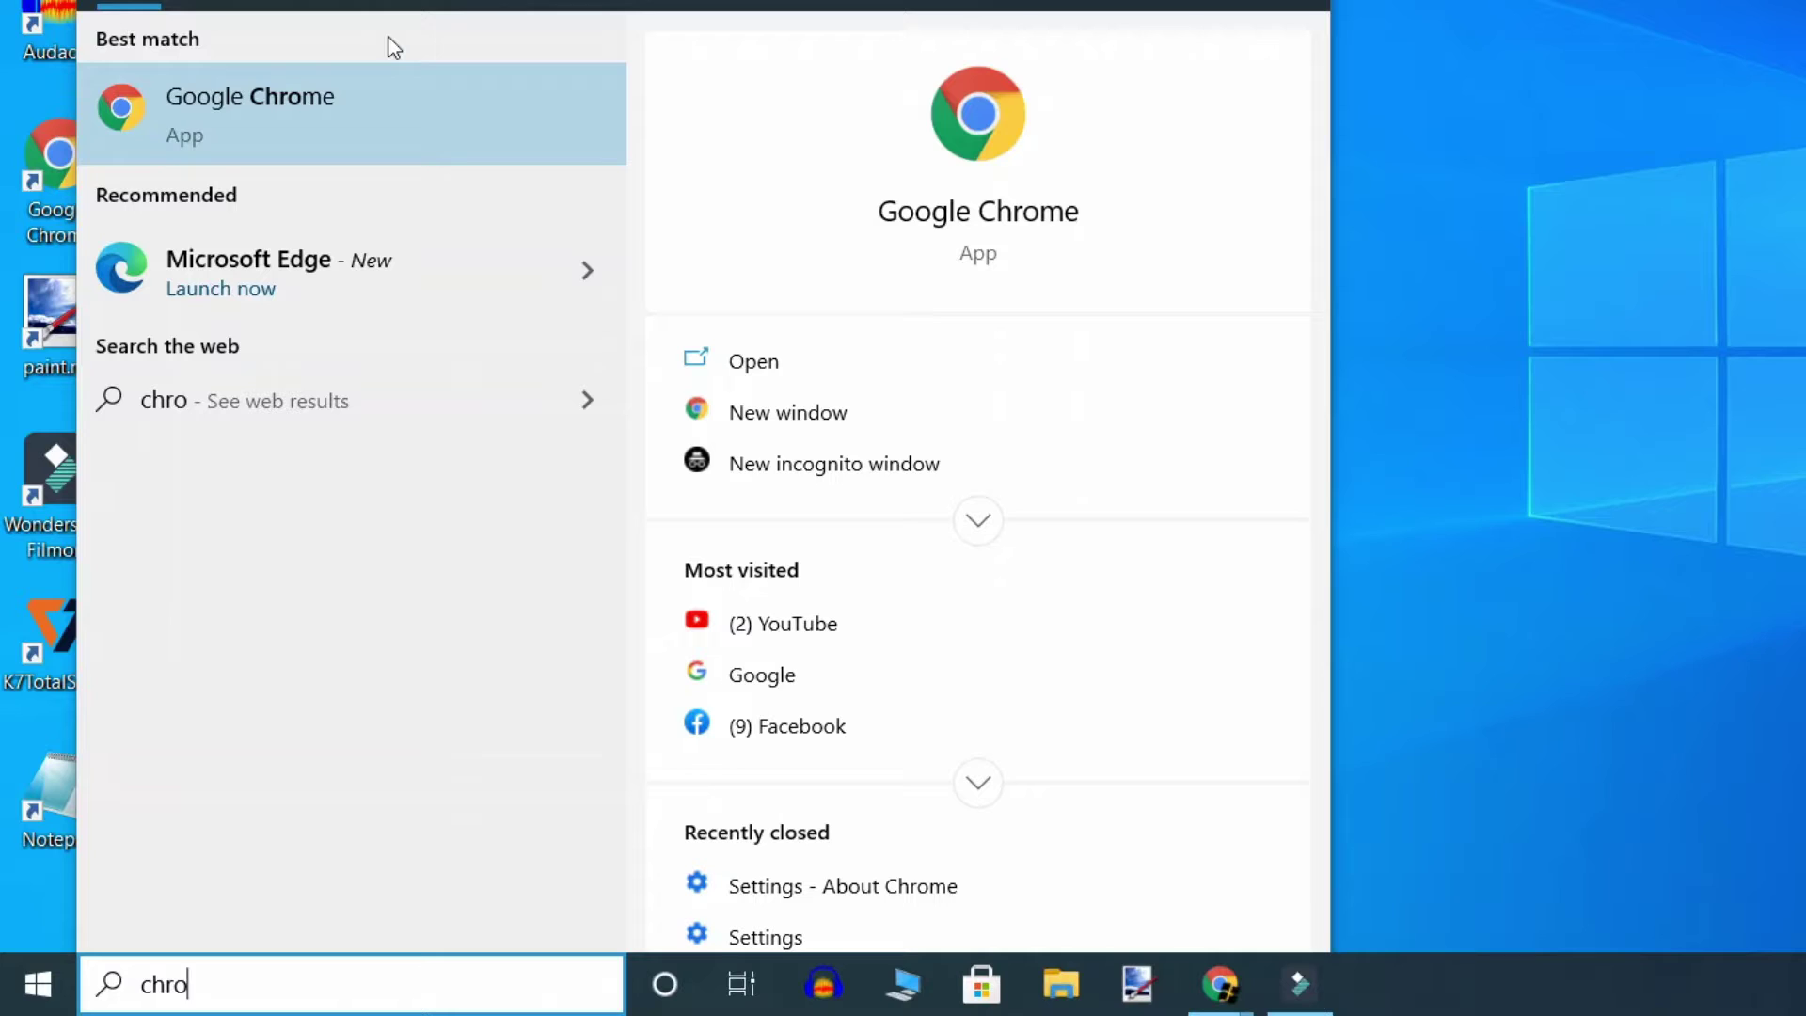
# Launch Google Chrome from the Windows Start search results.
pyautogui.click(370, 136)
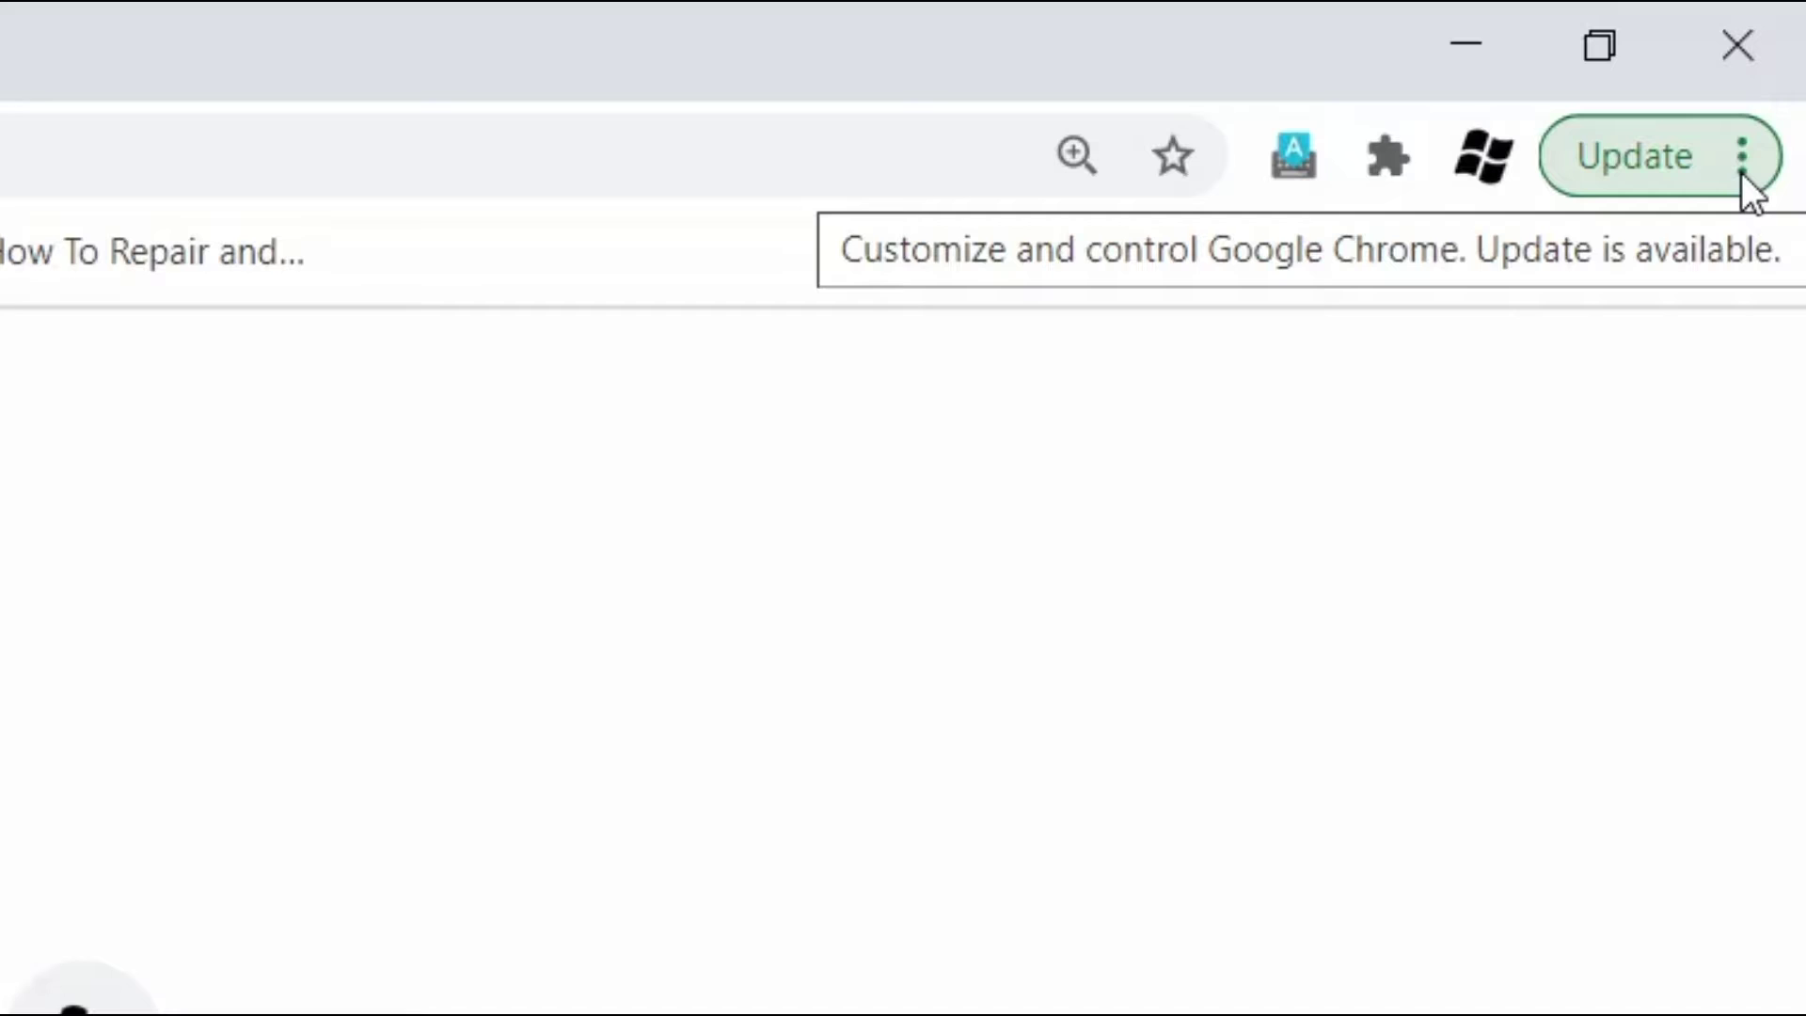
# Open Chrome's Settings page from the three-dots menu.
pyautogui.click(1741, 158)
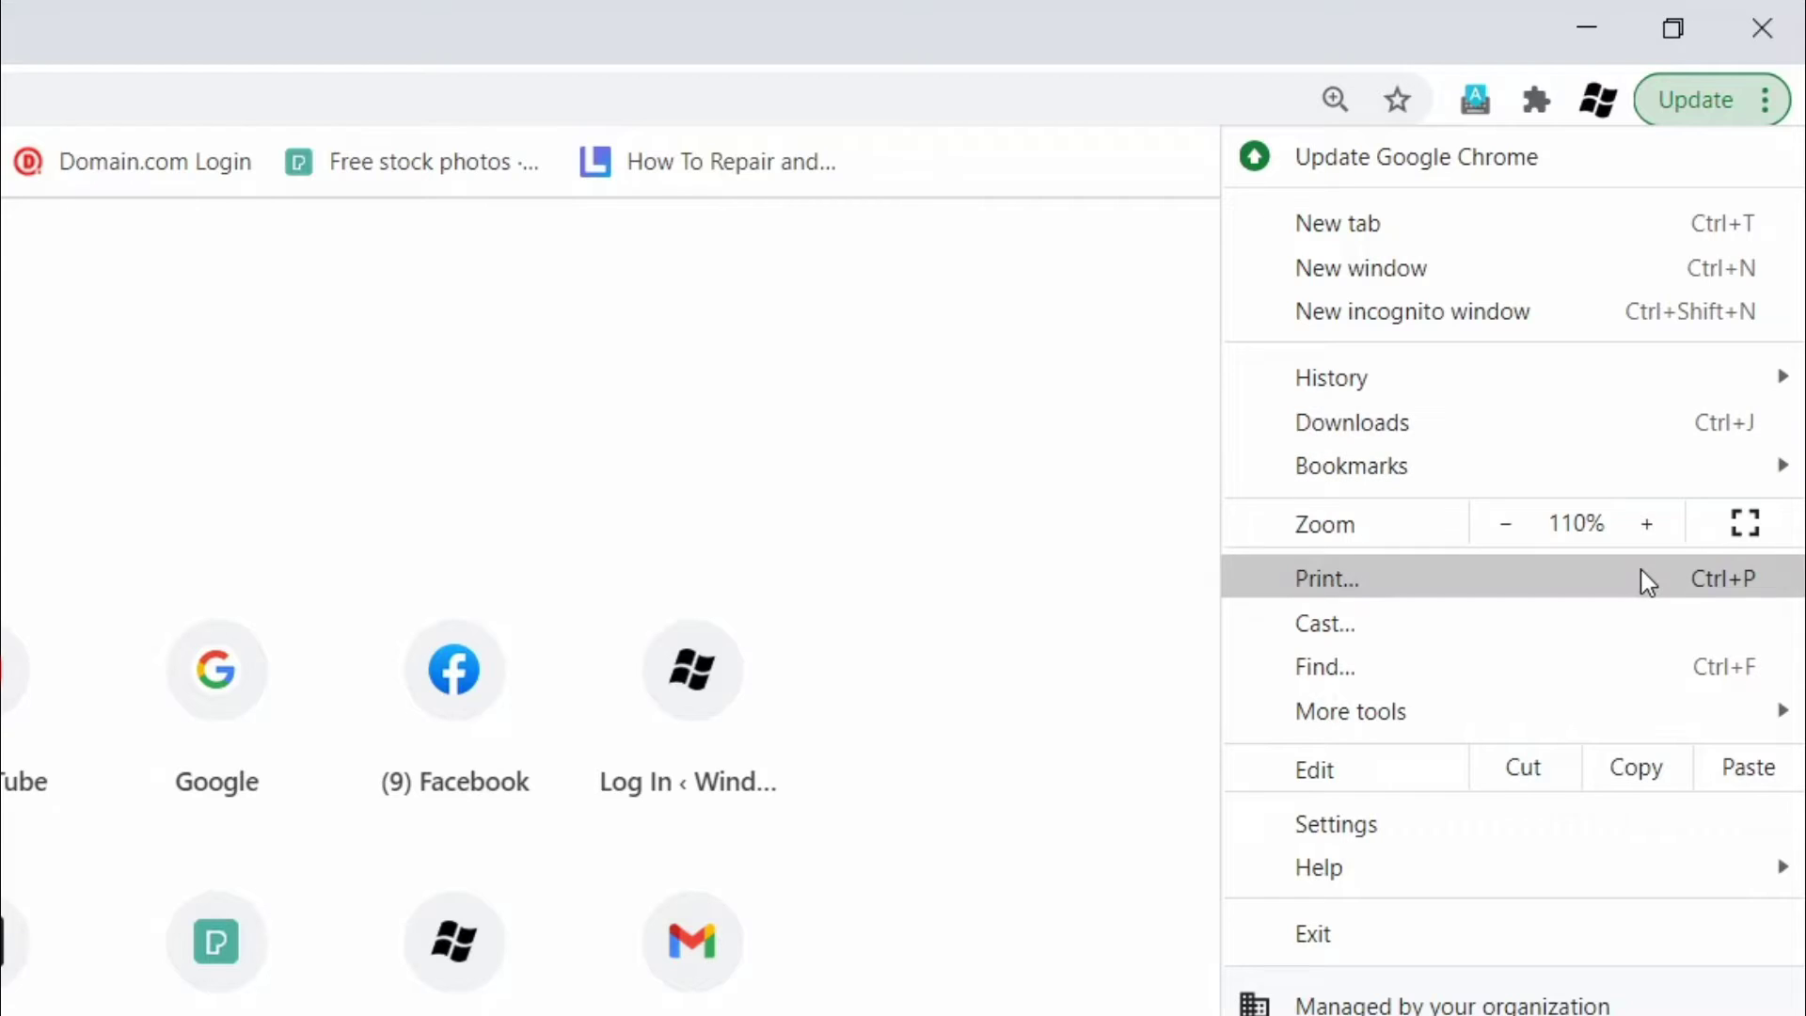
pyautogui.click(1460, 823)
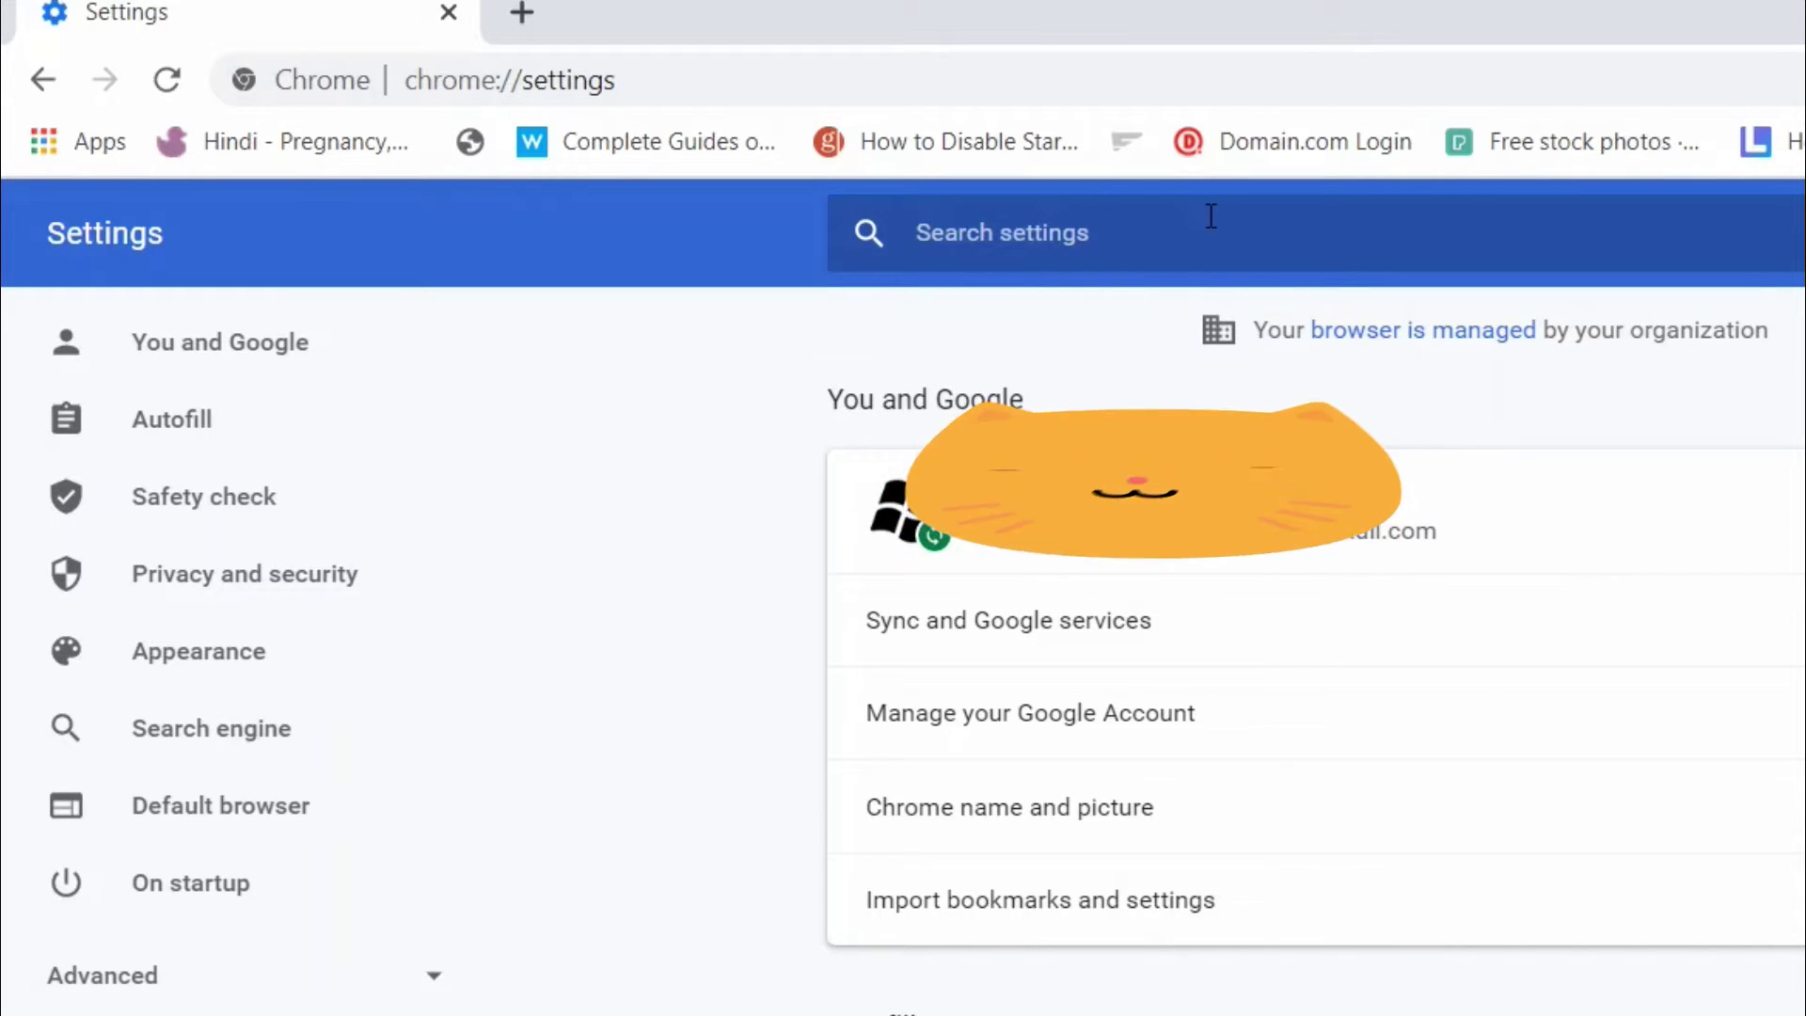
pyautogui.write('ca')
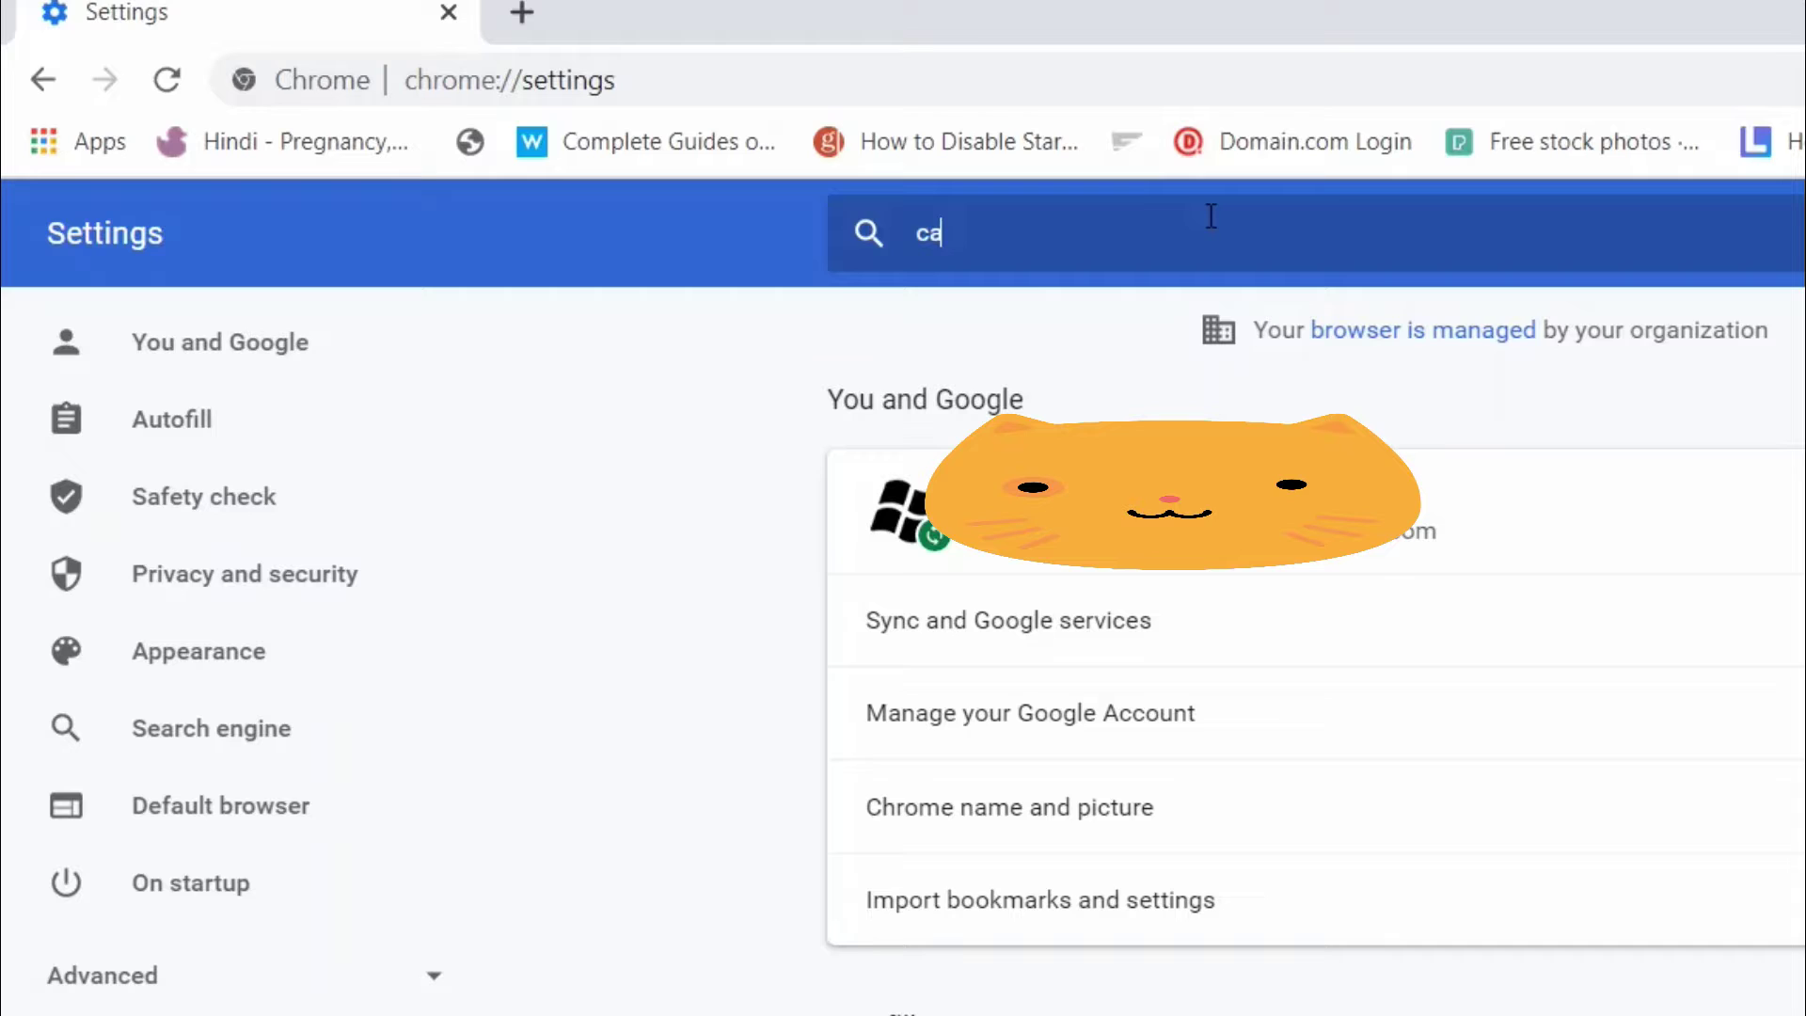
pyautogui.write('r')
# Fix the settings search term so results for "camera" appear.
pyautogui.press('BackSpace')
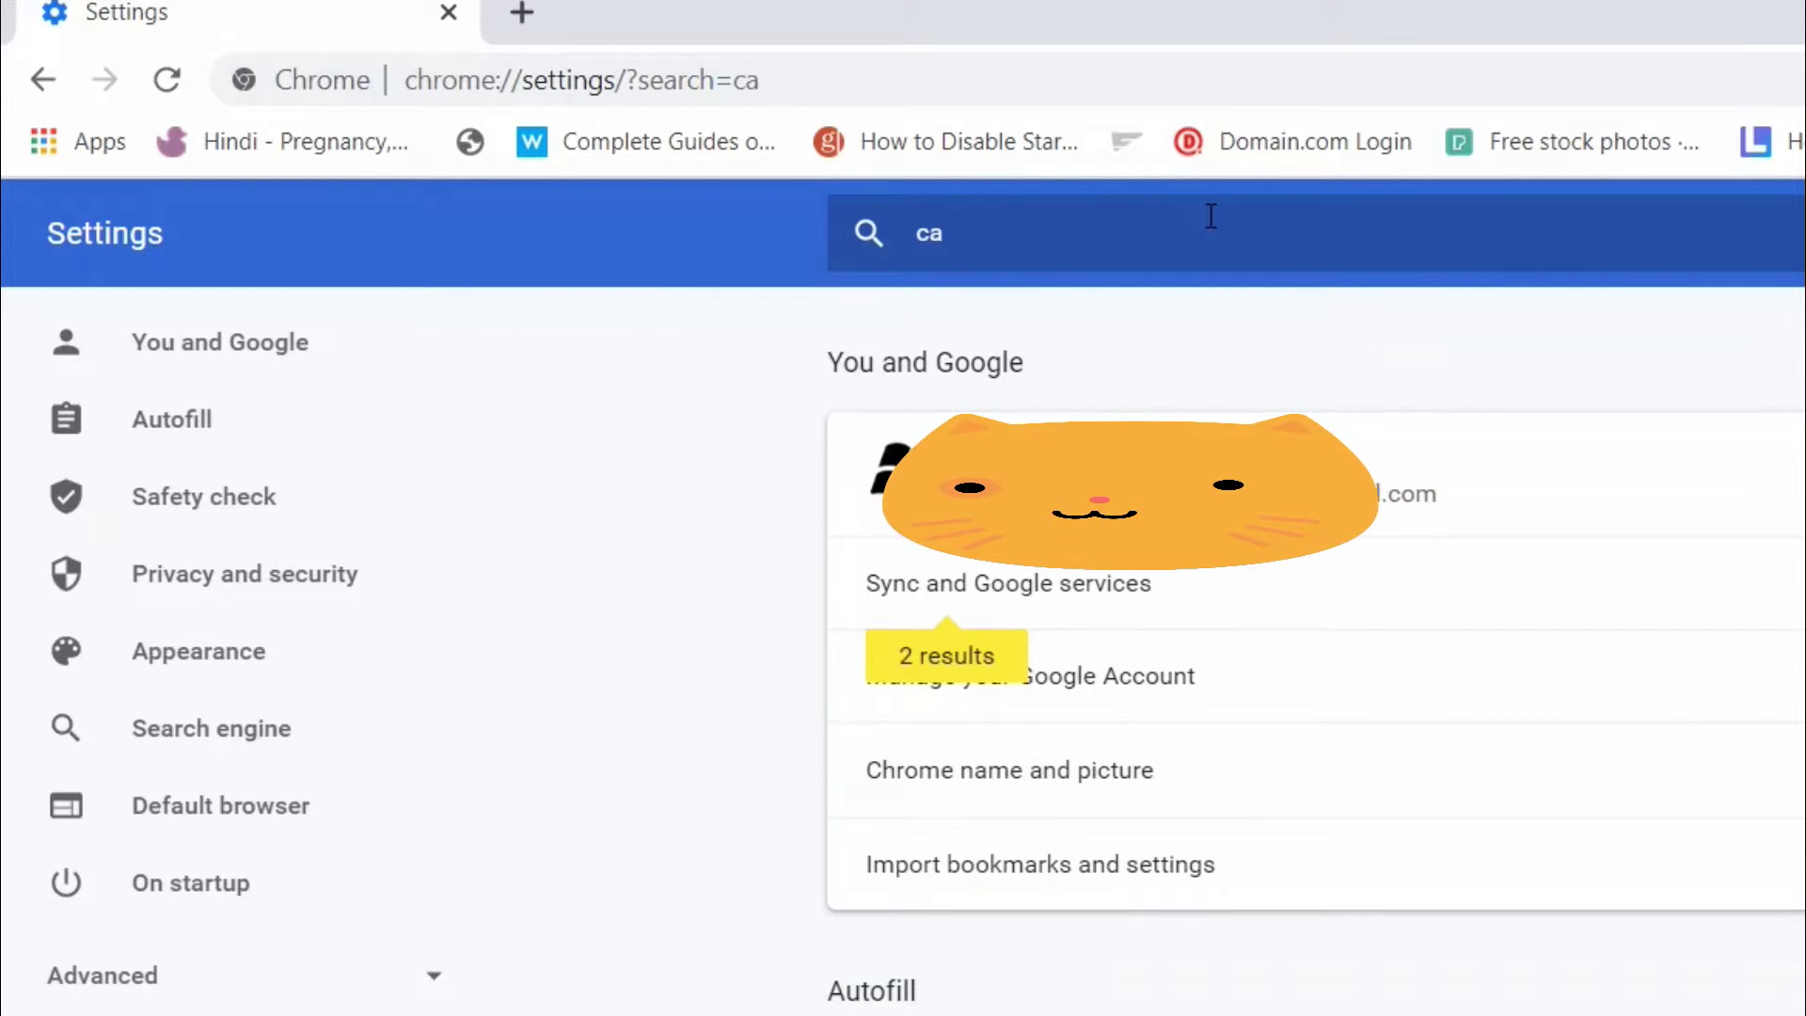
pyautogui.write('mer')
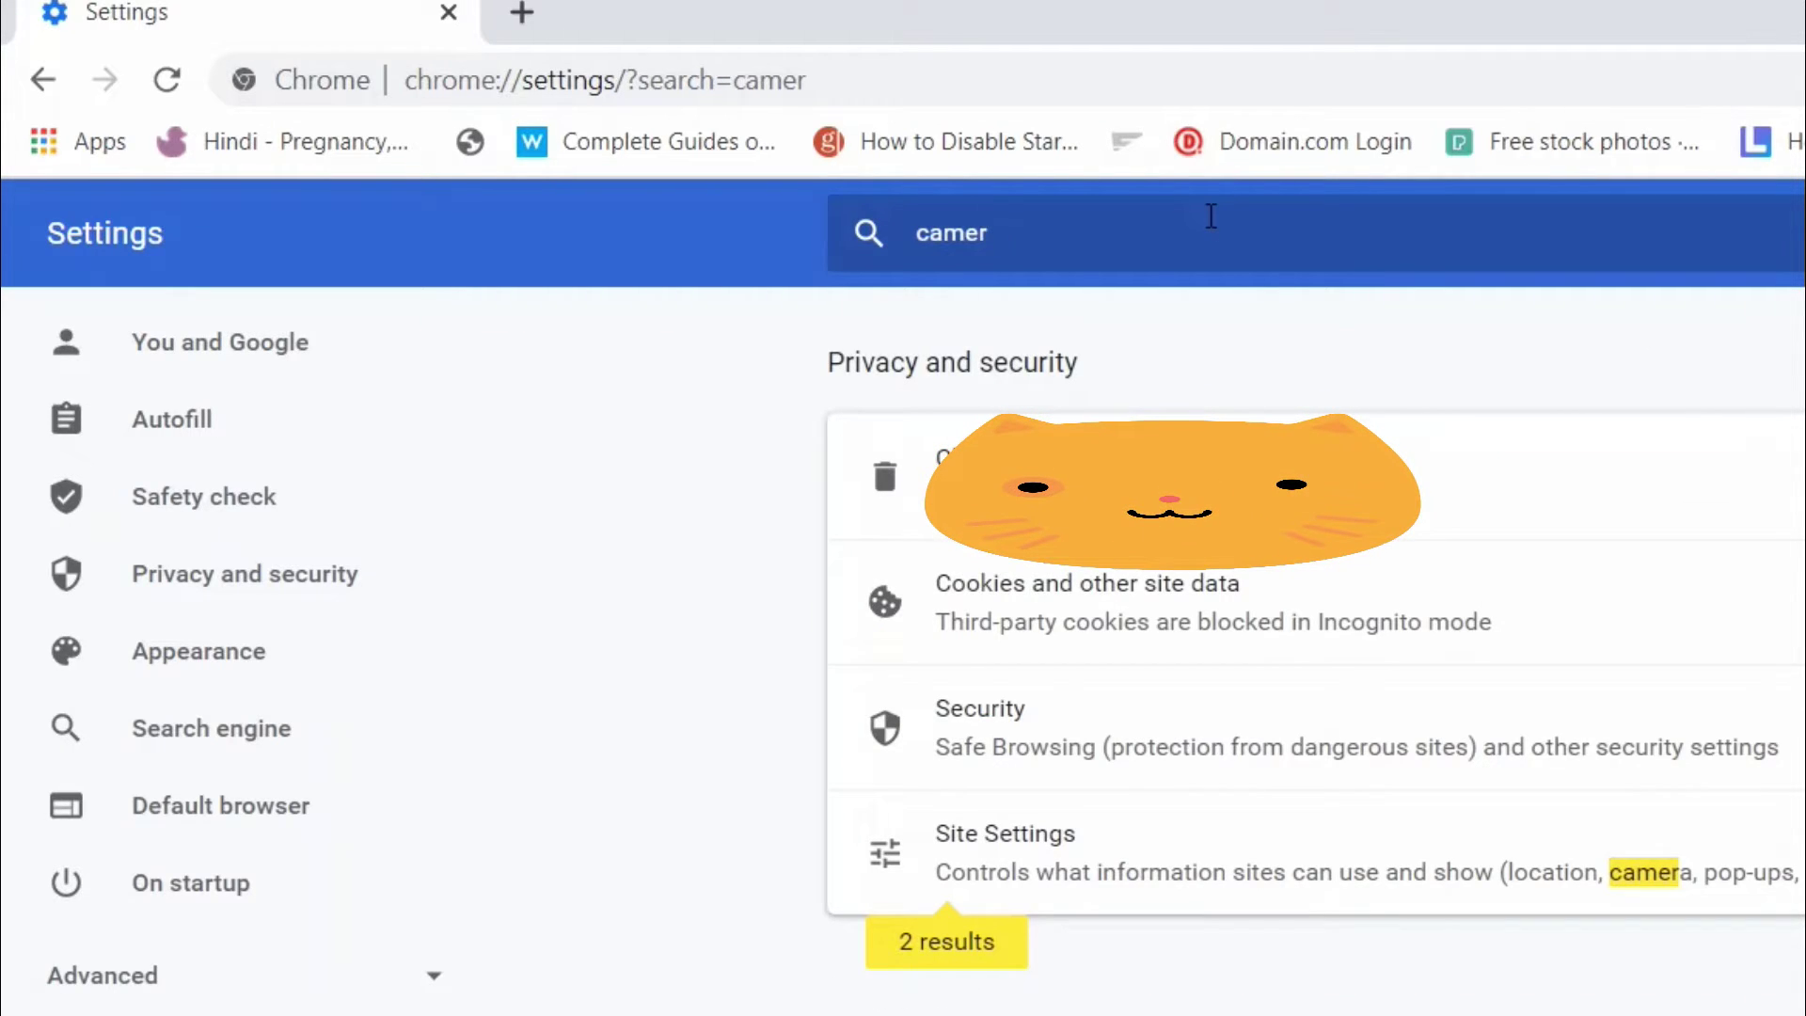
pyautogui.write('a')
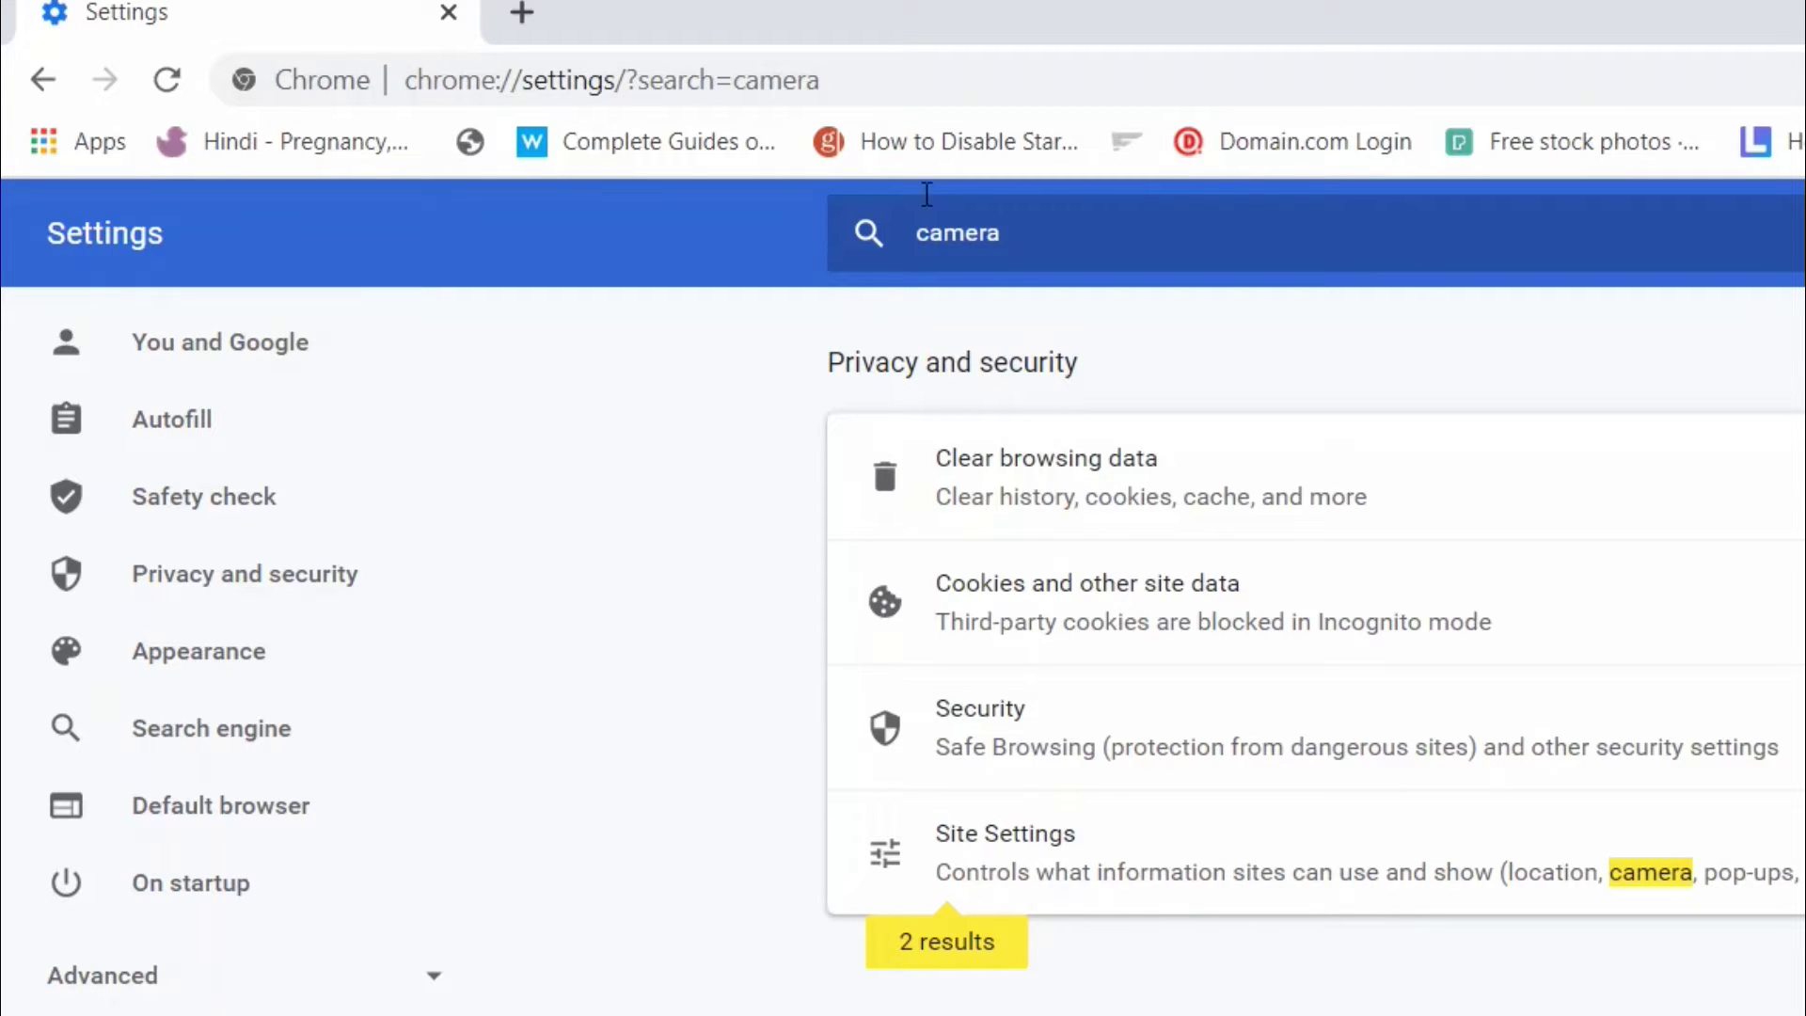
# Open Site Settings from the camera search results.
pyautogui.click(1214, 861)
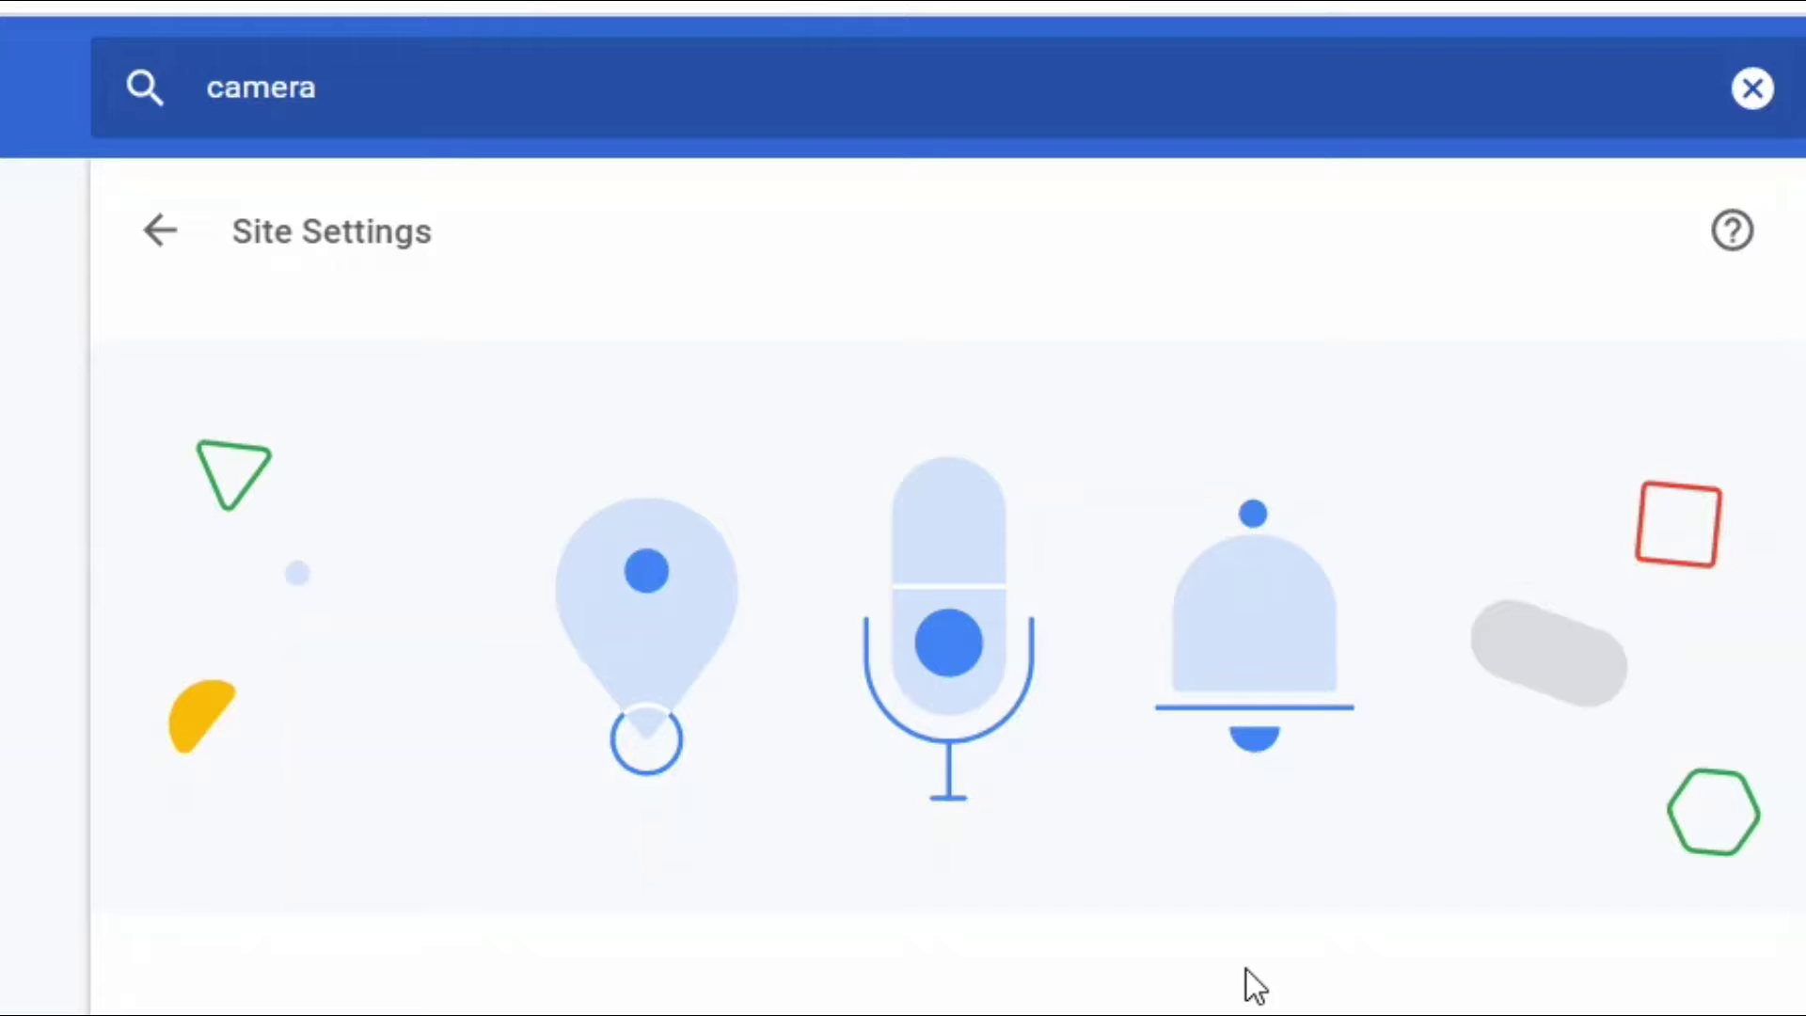
pyautogui.scroll(-5, 904, 566)
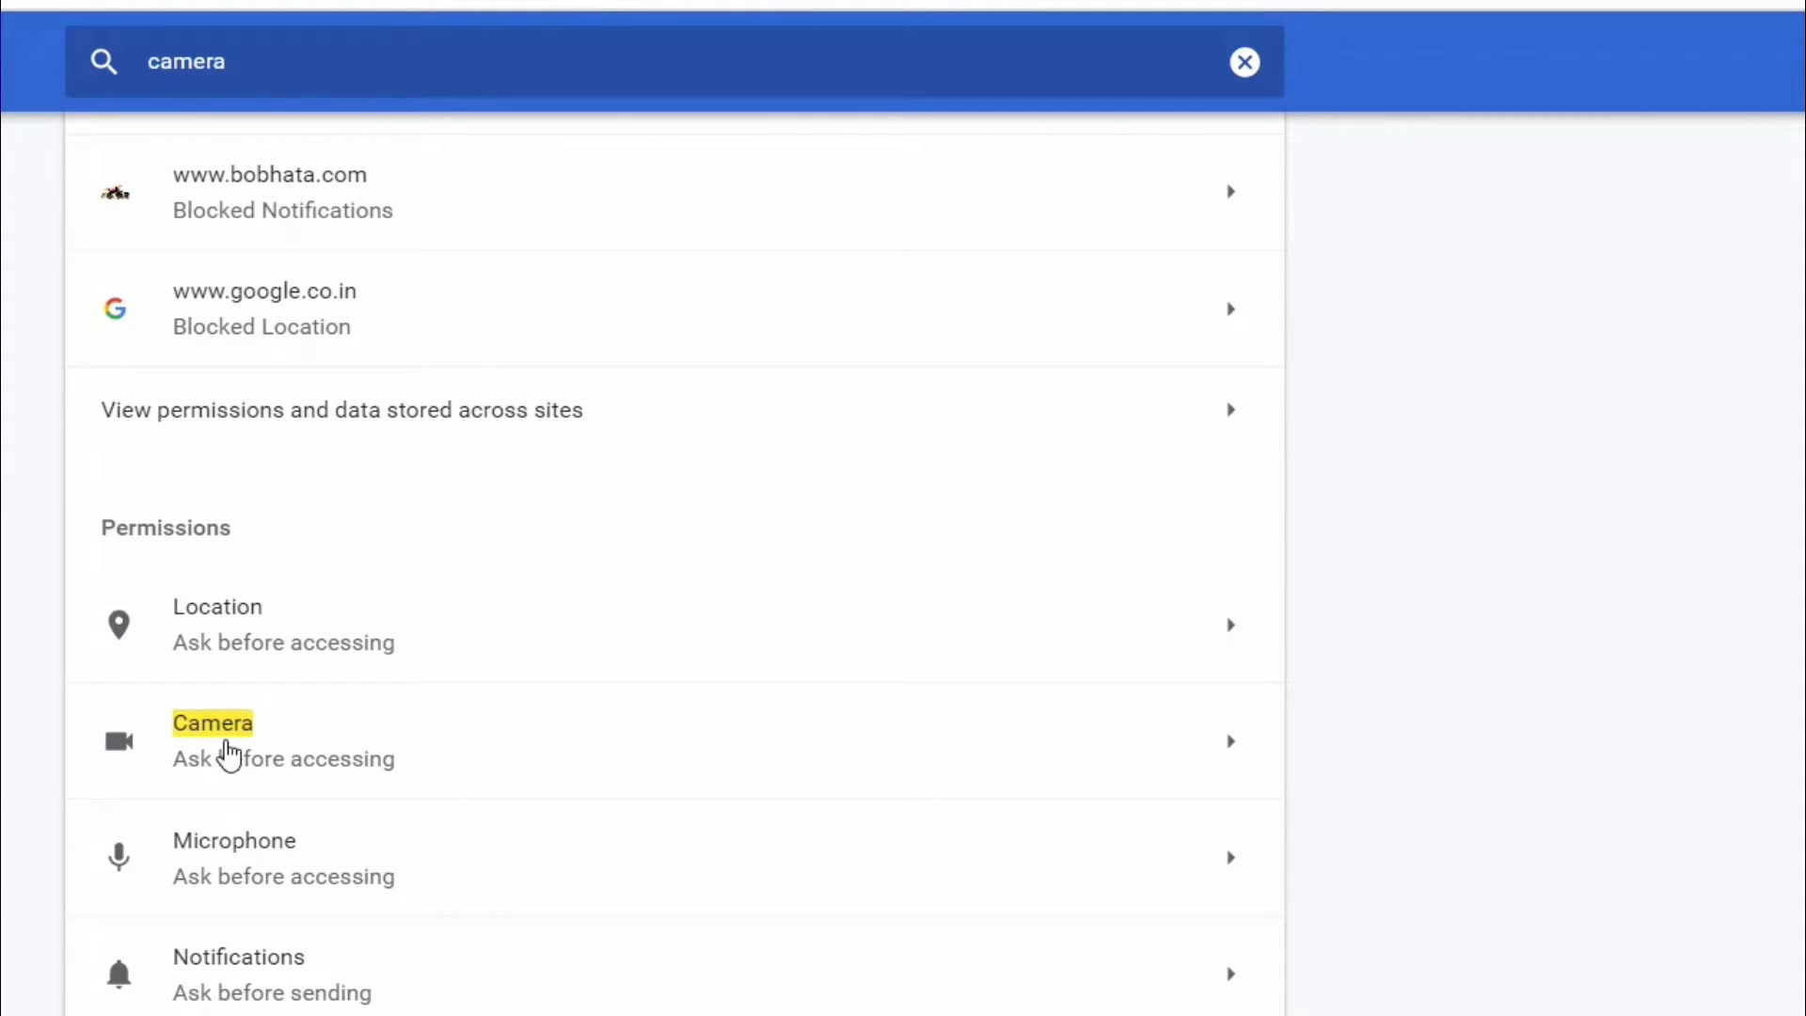
pyautogui.click(226, 742)
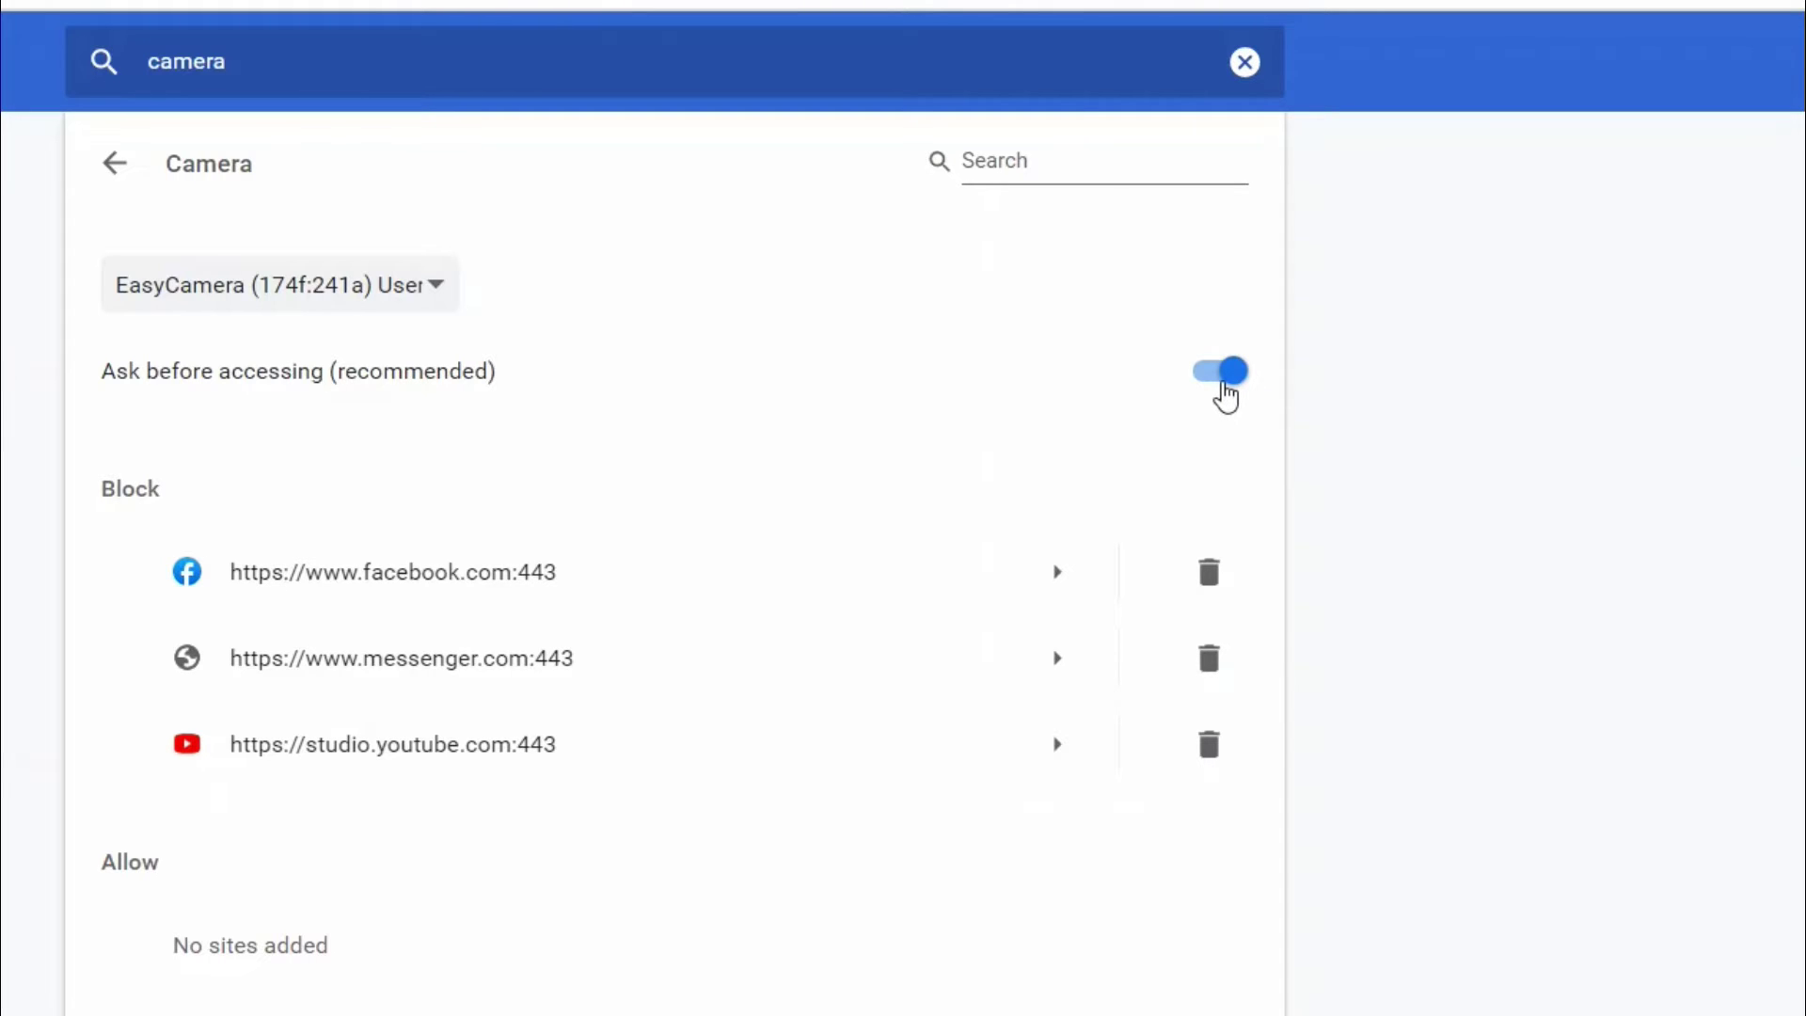
pyautogui.click(1213, 377)
pyautogui.click(1064, 660)
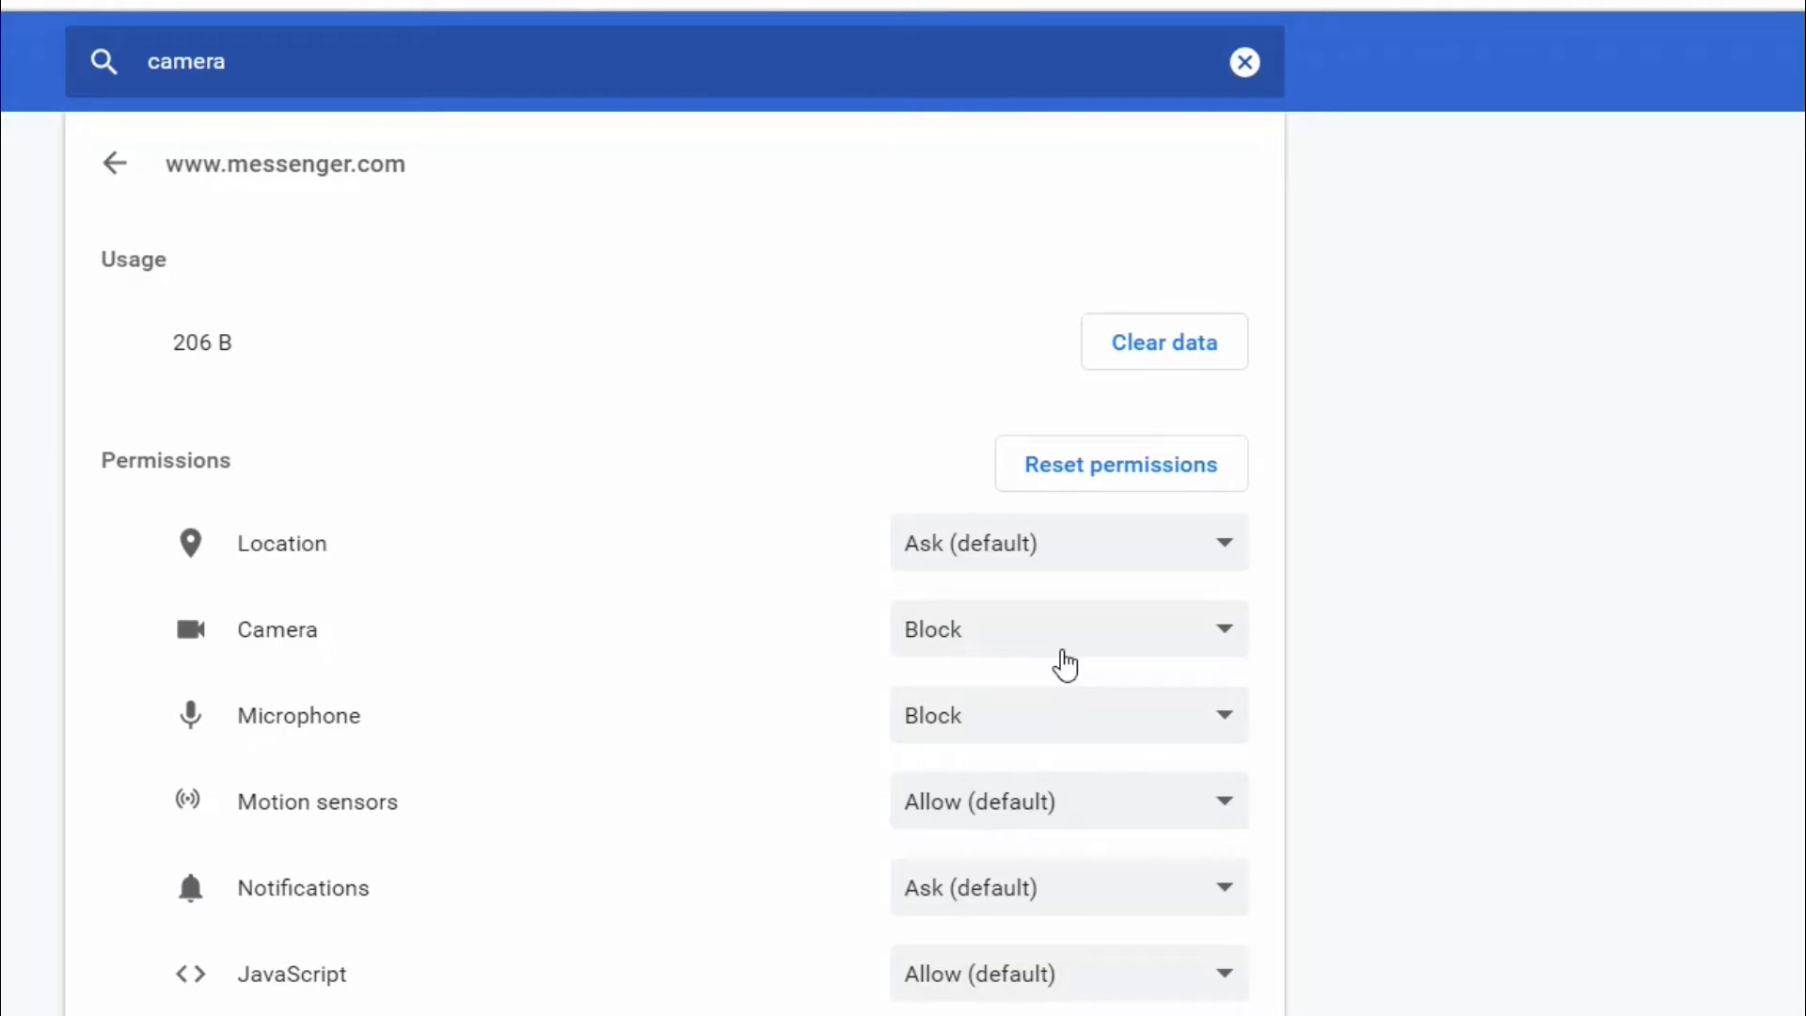
pyautogui.click(1064, 637)
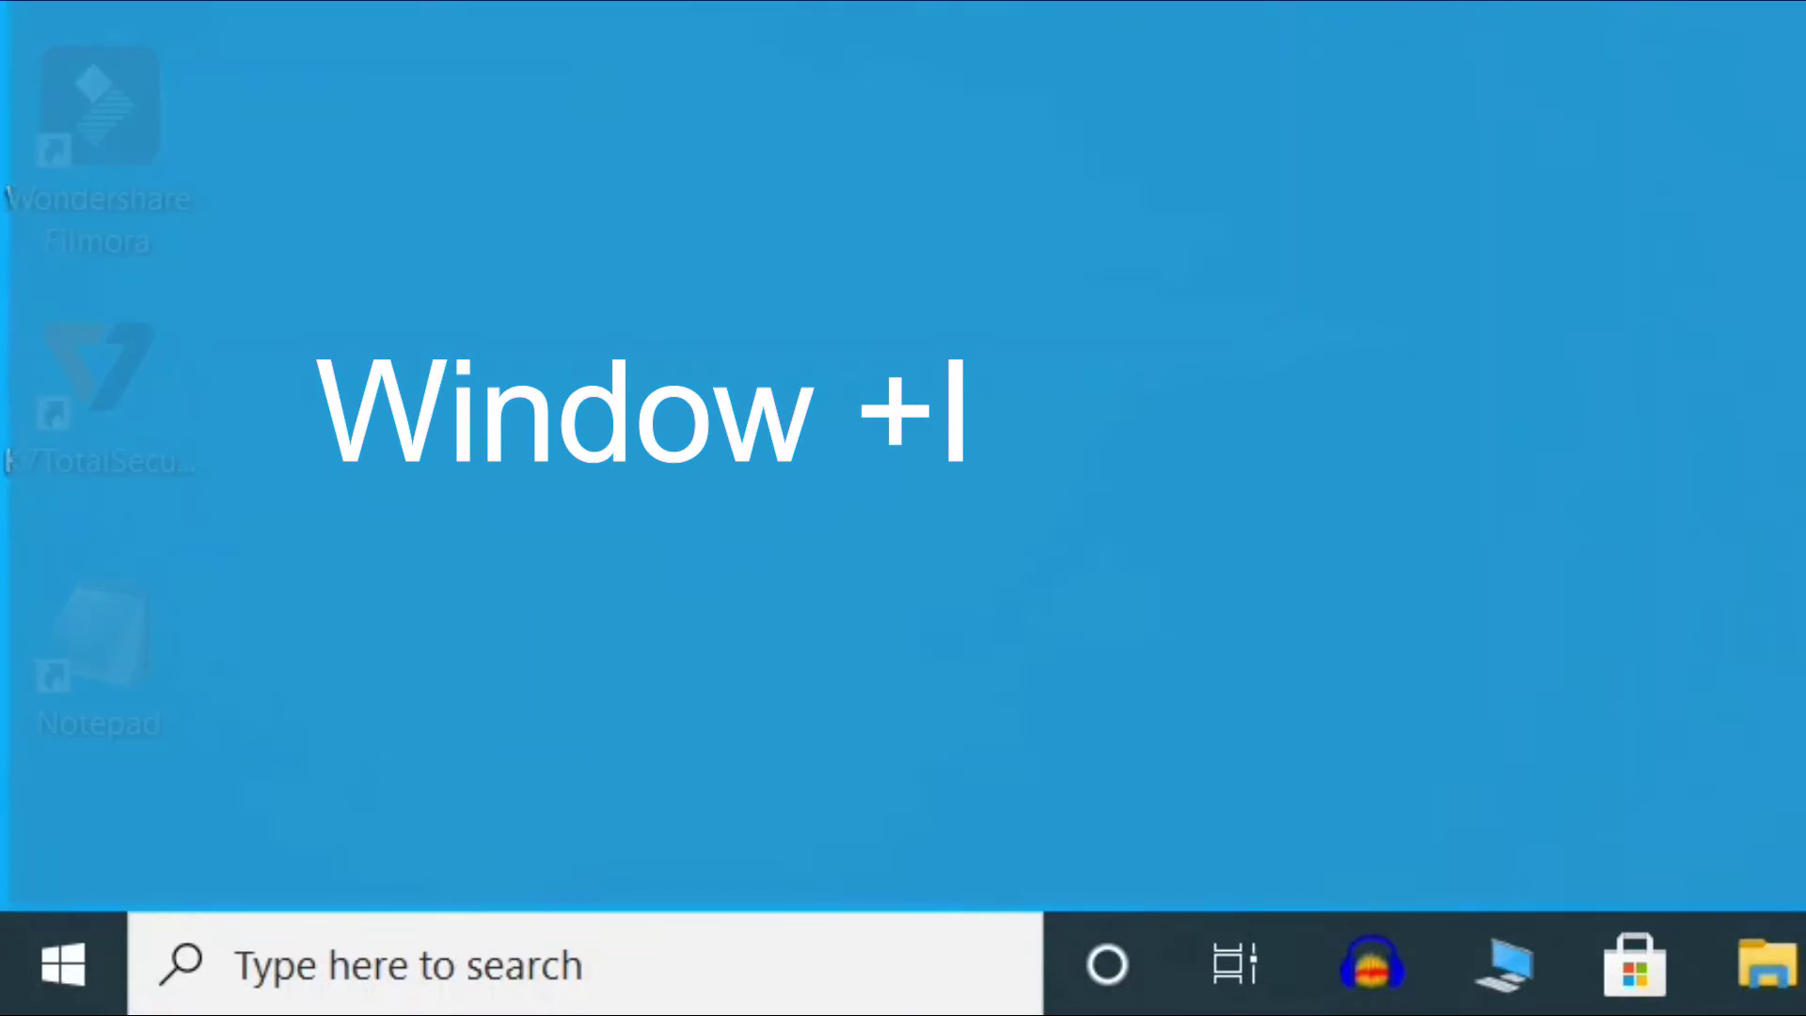
pyautogui.press('super+i')
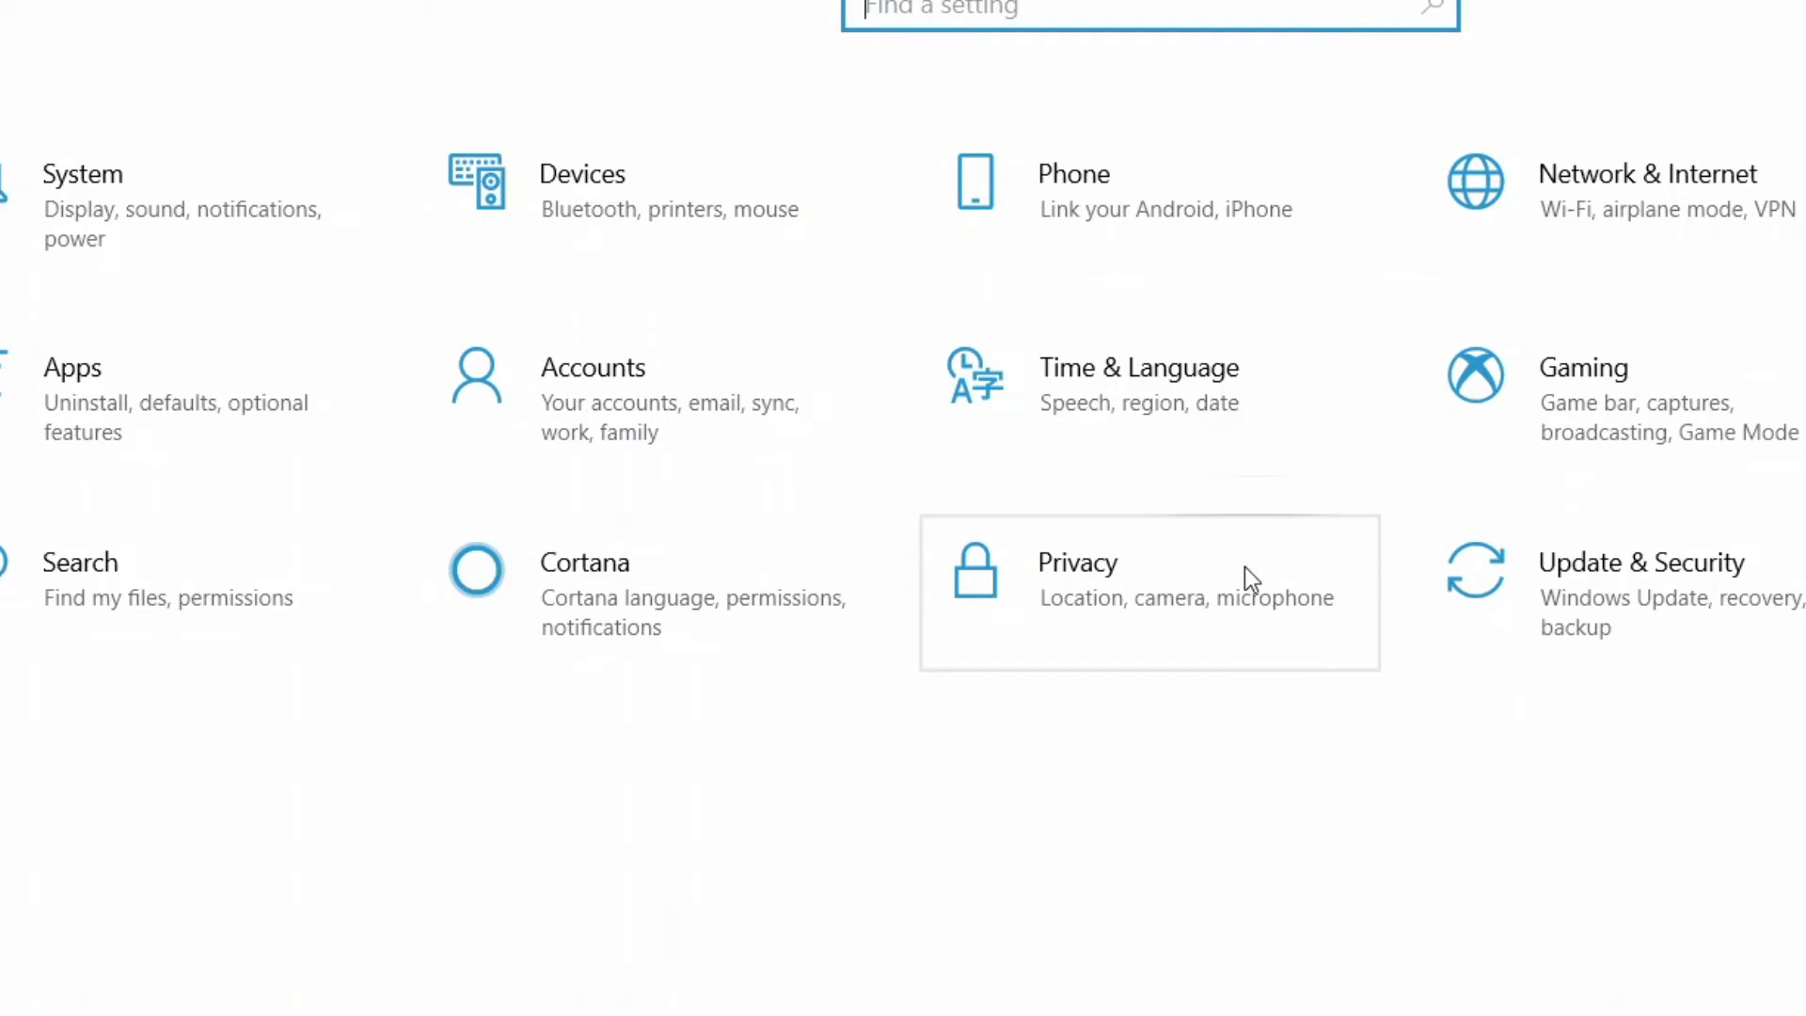
# Open the Privacy section of Windows Settings.
pyautogui.click(1142, 590)
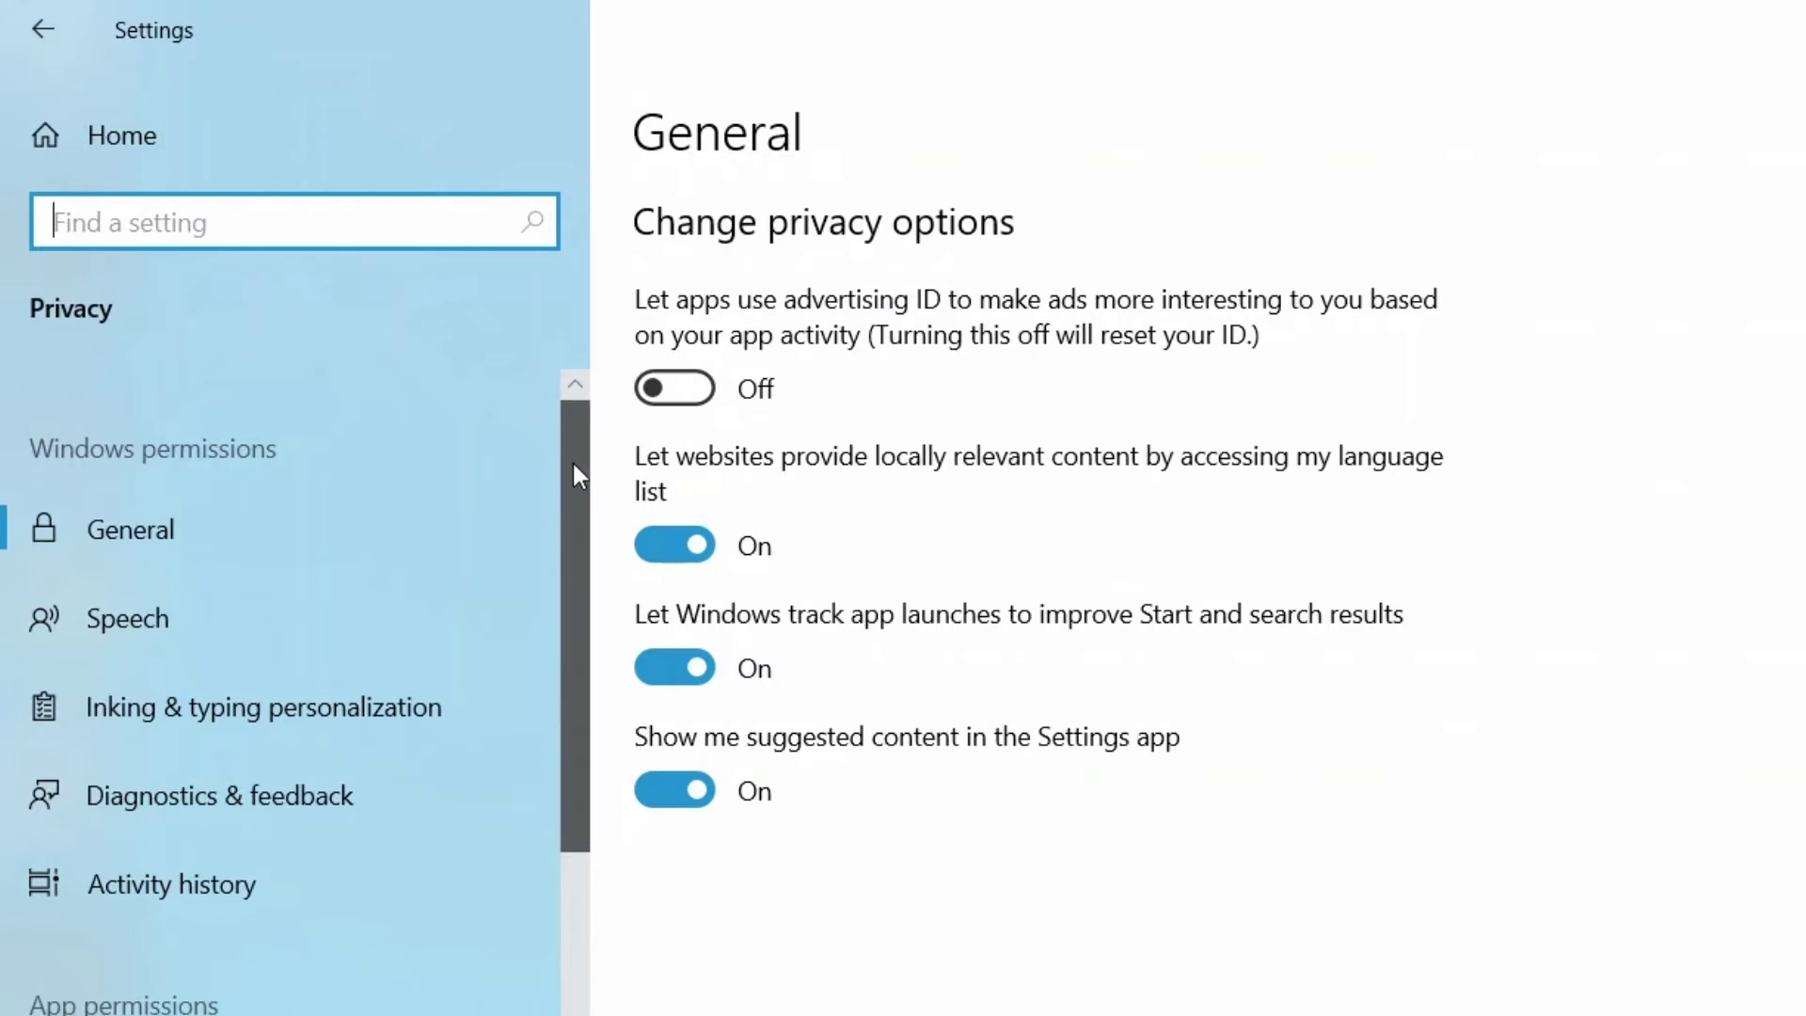
pyautogui.moveTo(573, 457); pyautogui.dragTo(566, 556)
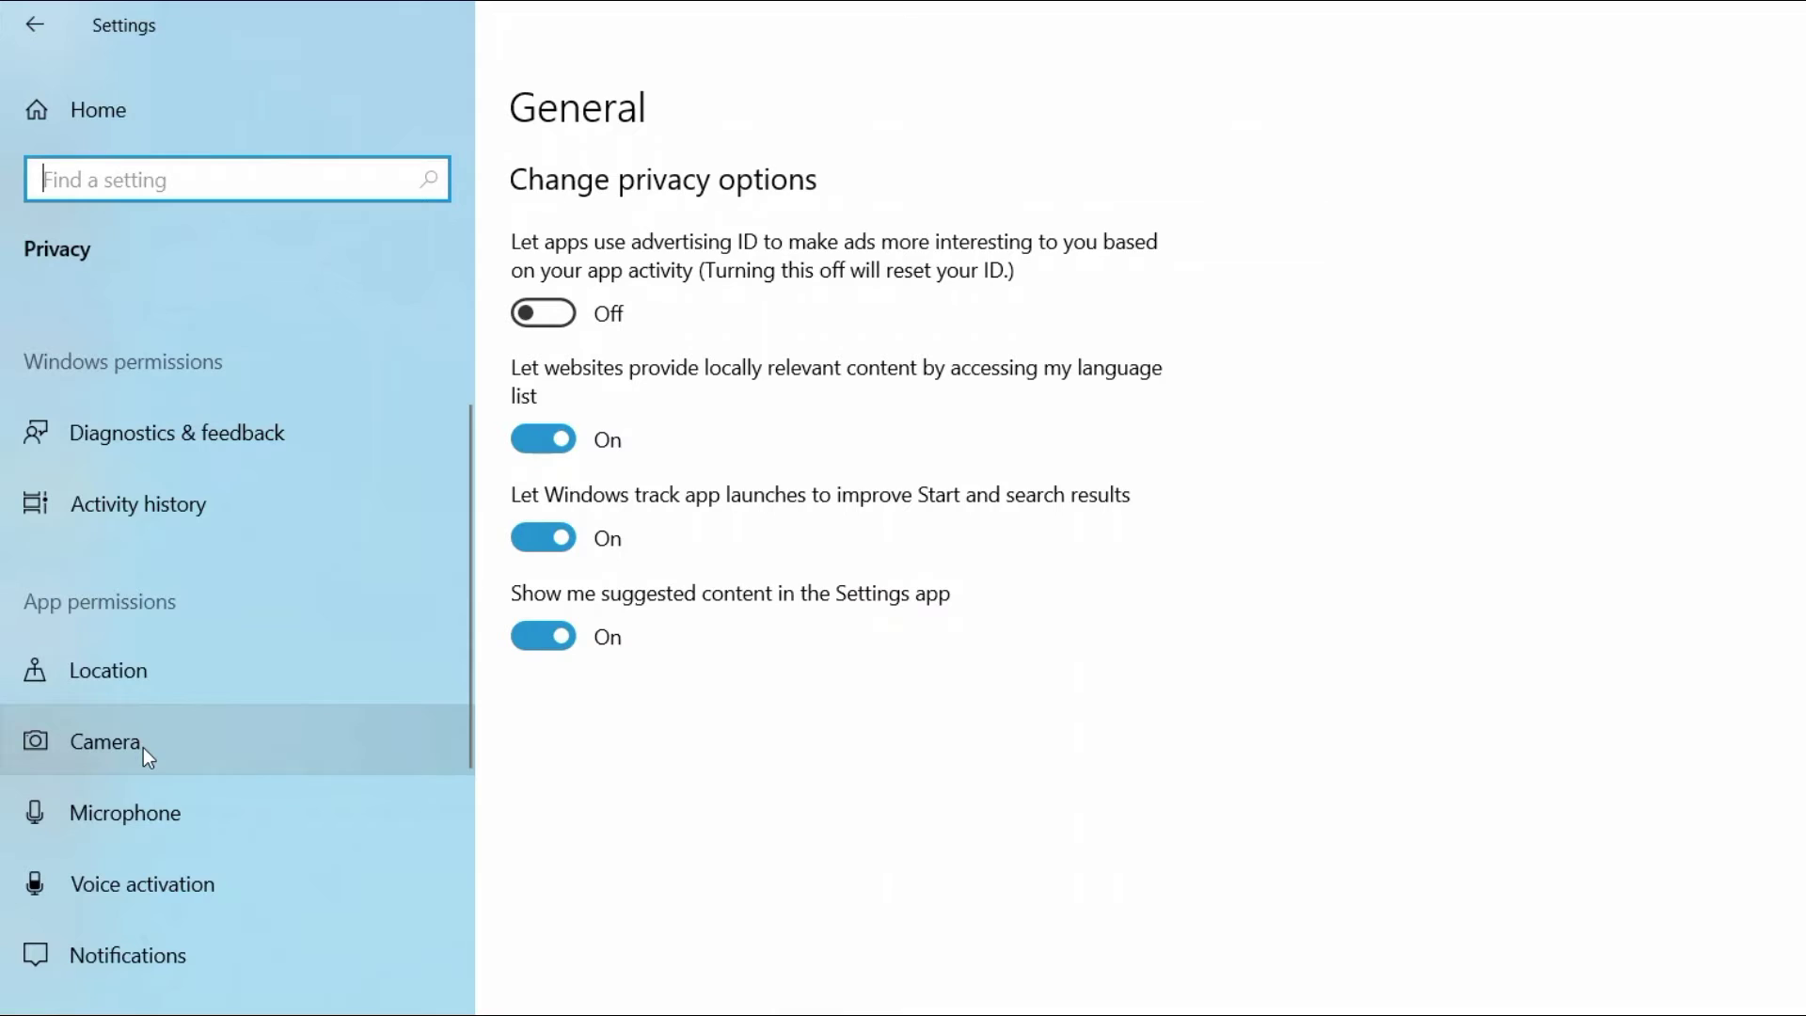
# Open the Camera page under App permissions in Privacy settings.
pyautogui.click(143, 748)
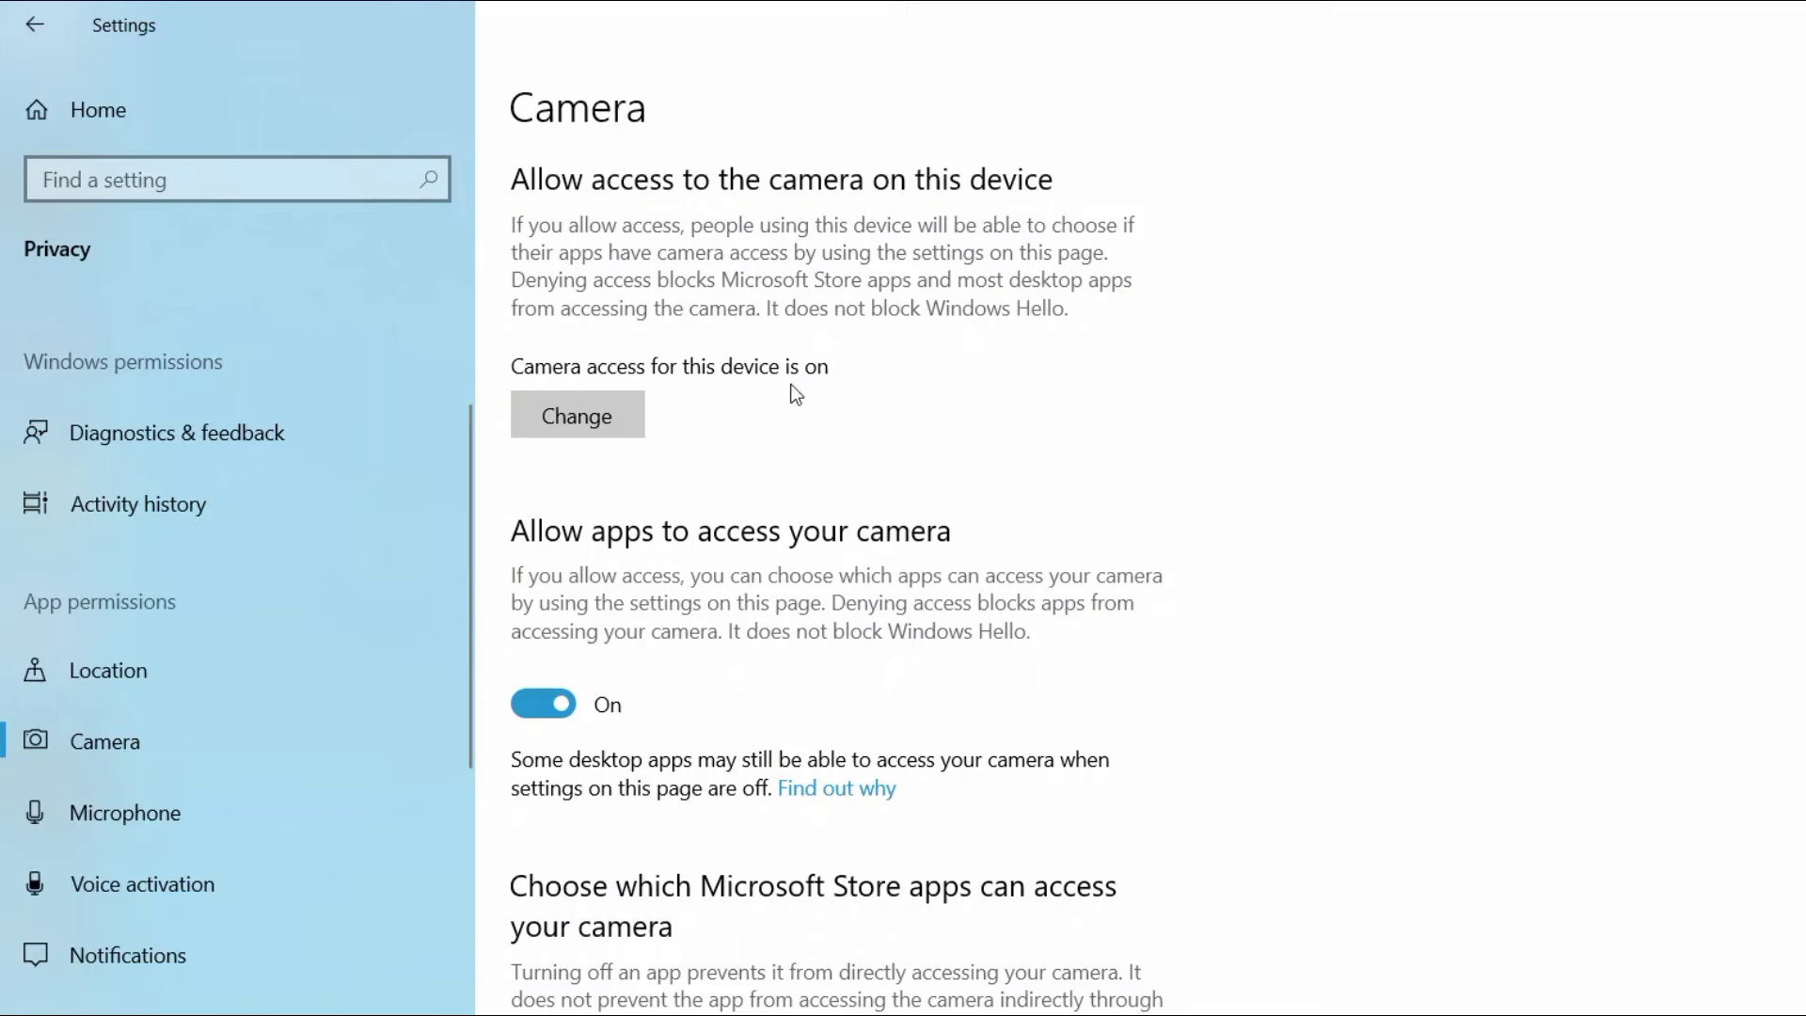
# Switch device camera access off and back on, then close the popup.
pyautogui.click(619, 418)
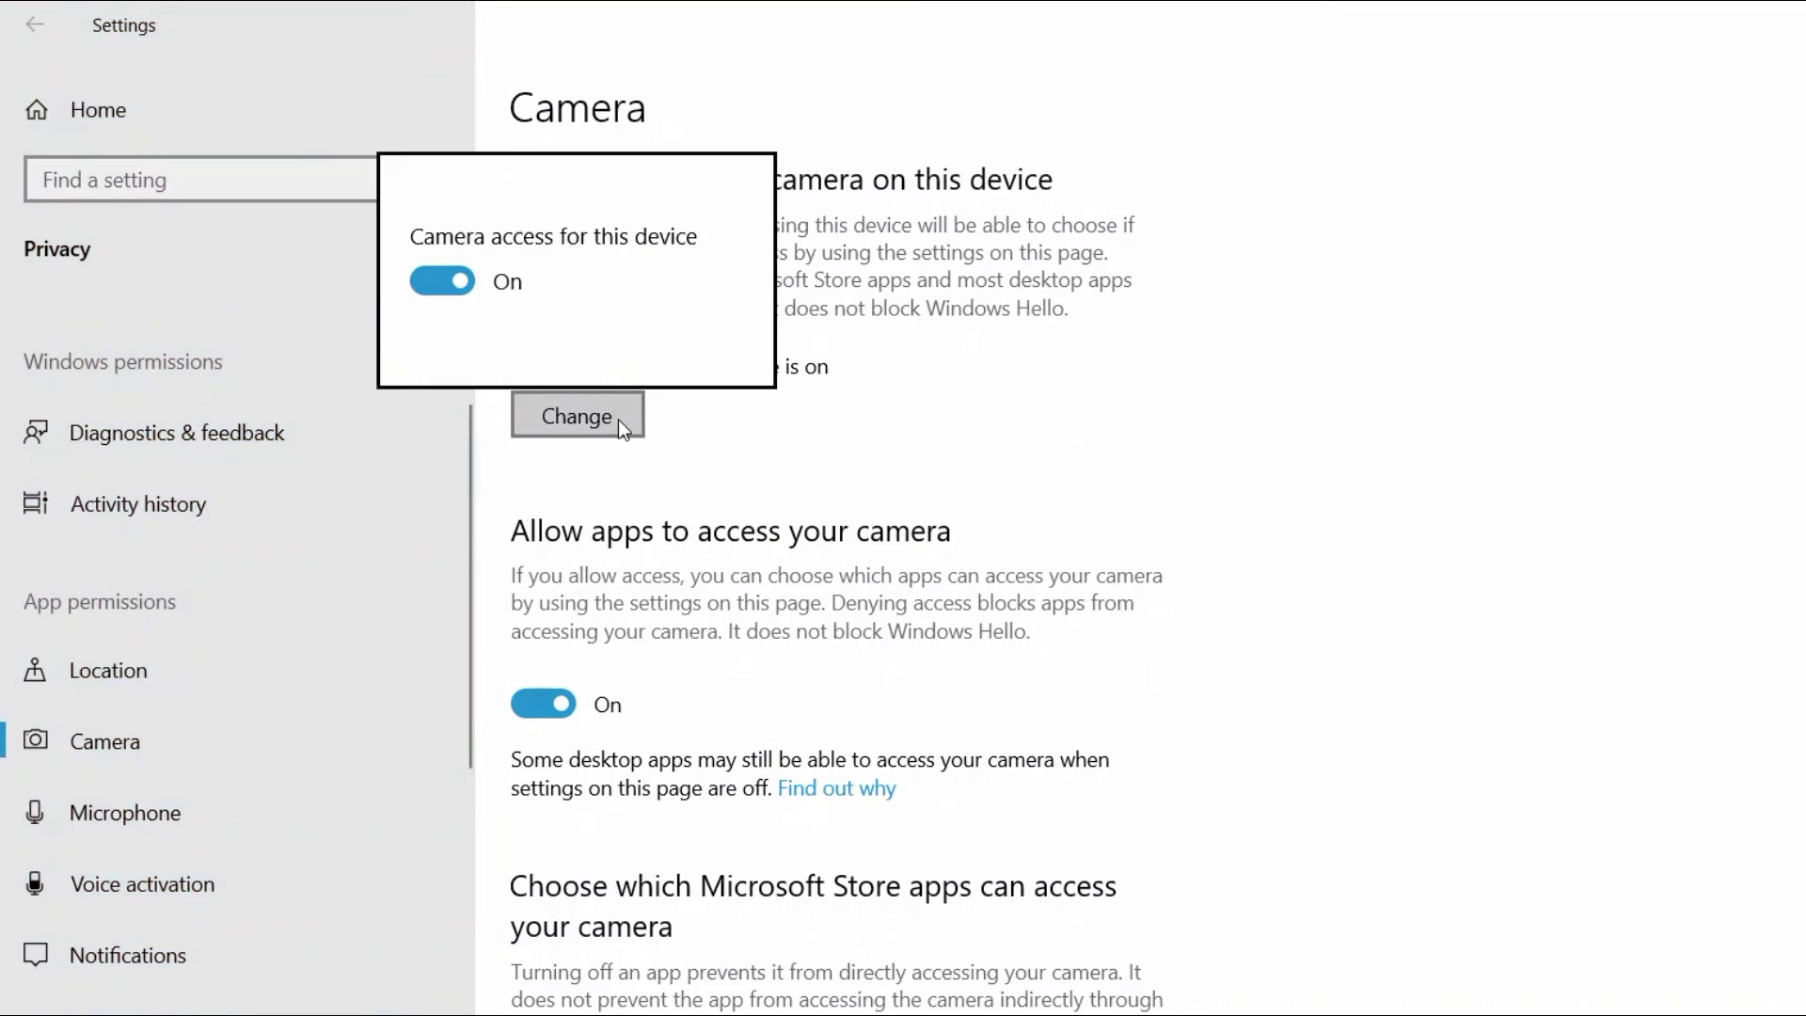
pyautogui.click(442, 281)
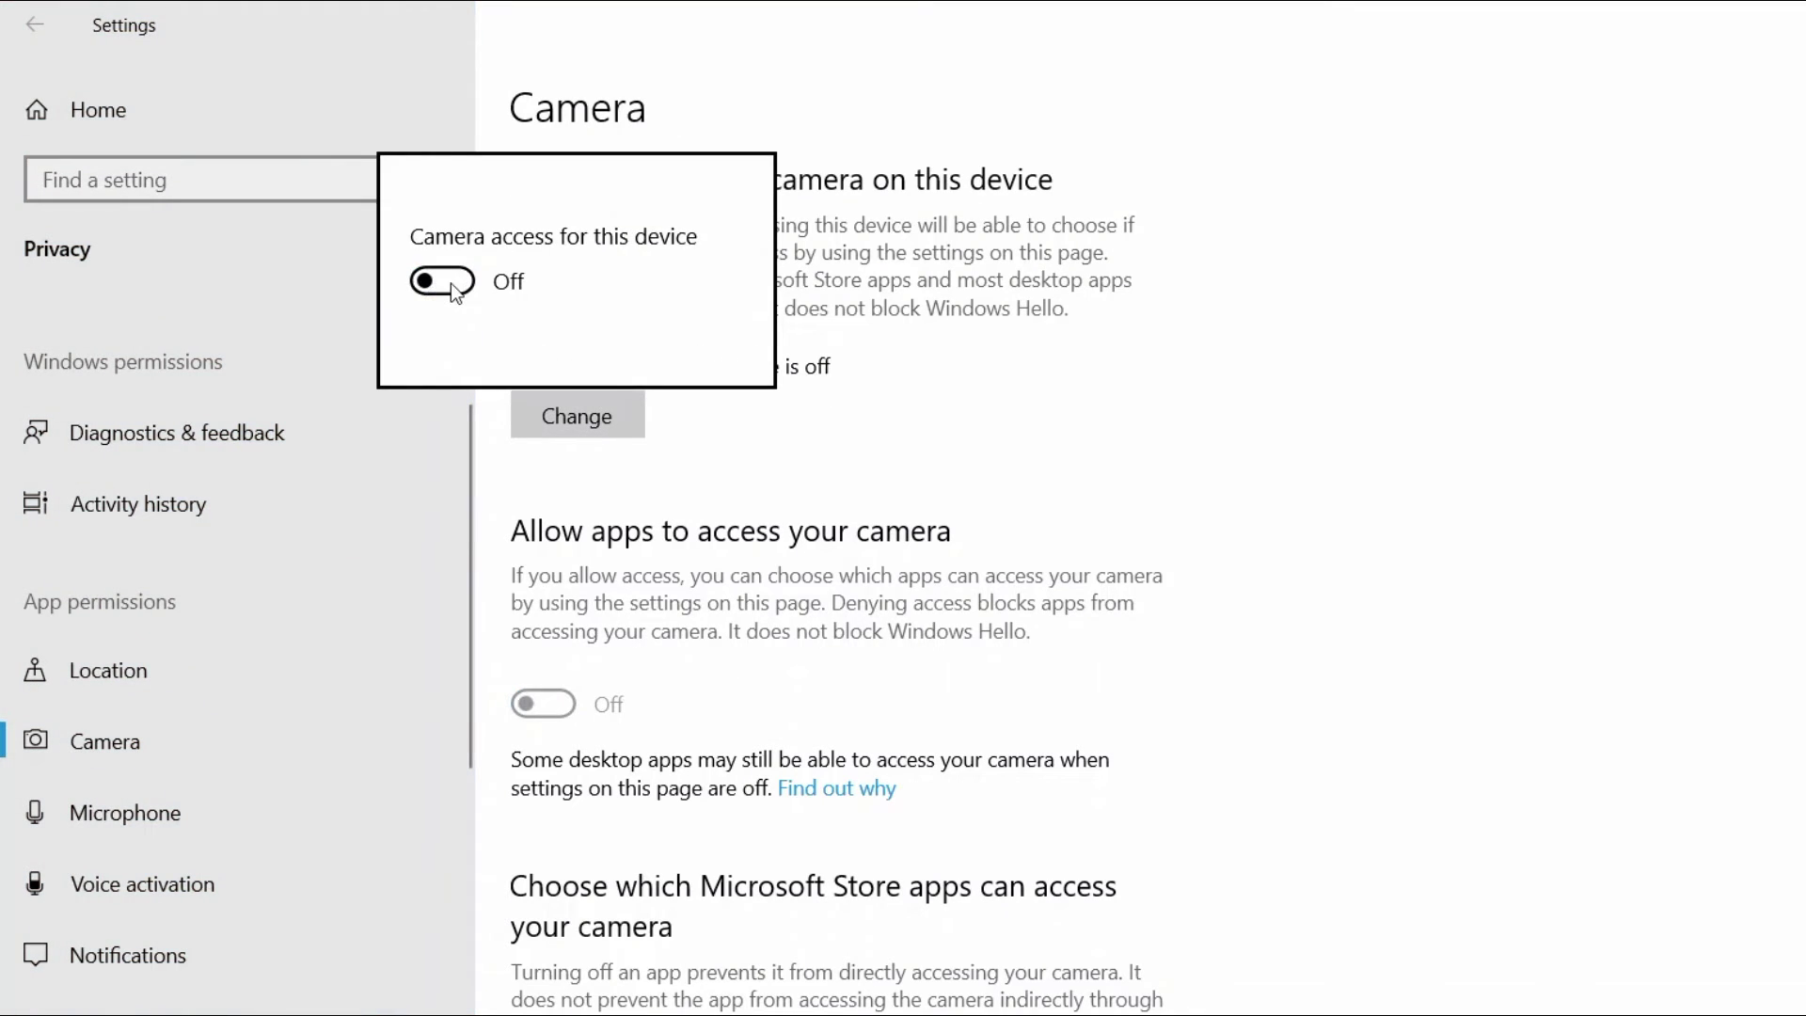
pyautogui.click(441, 281)
pyautogui.click(1086, 409)
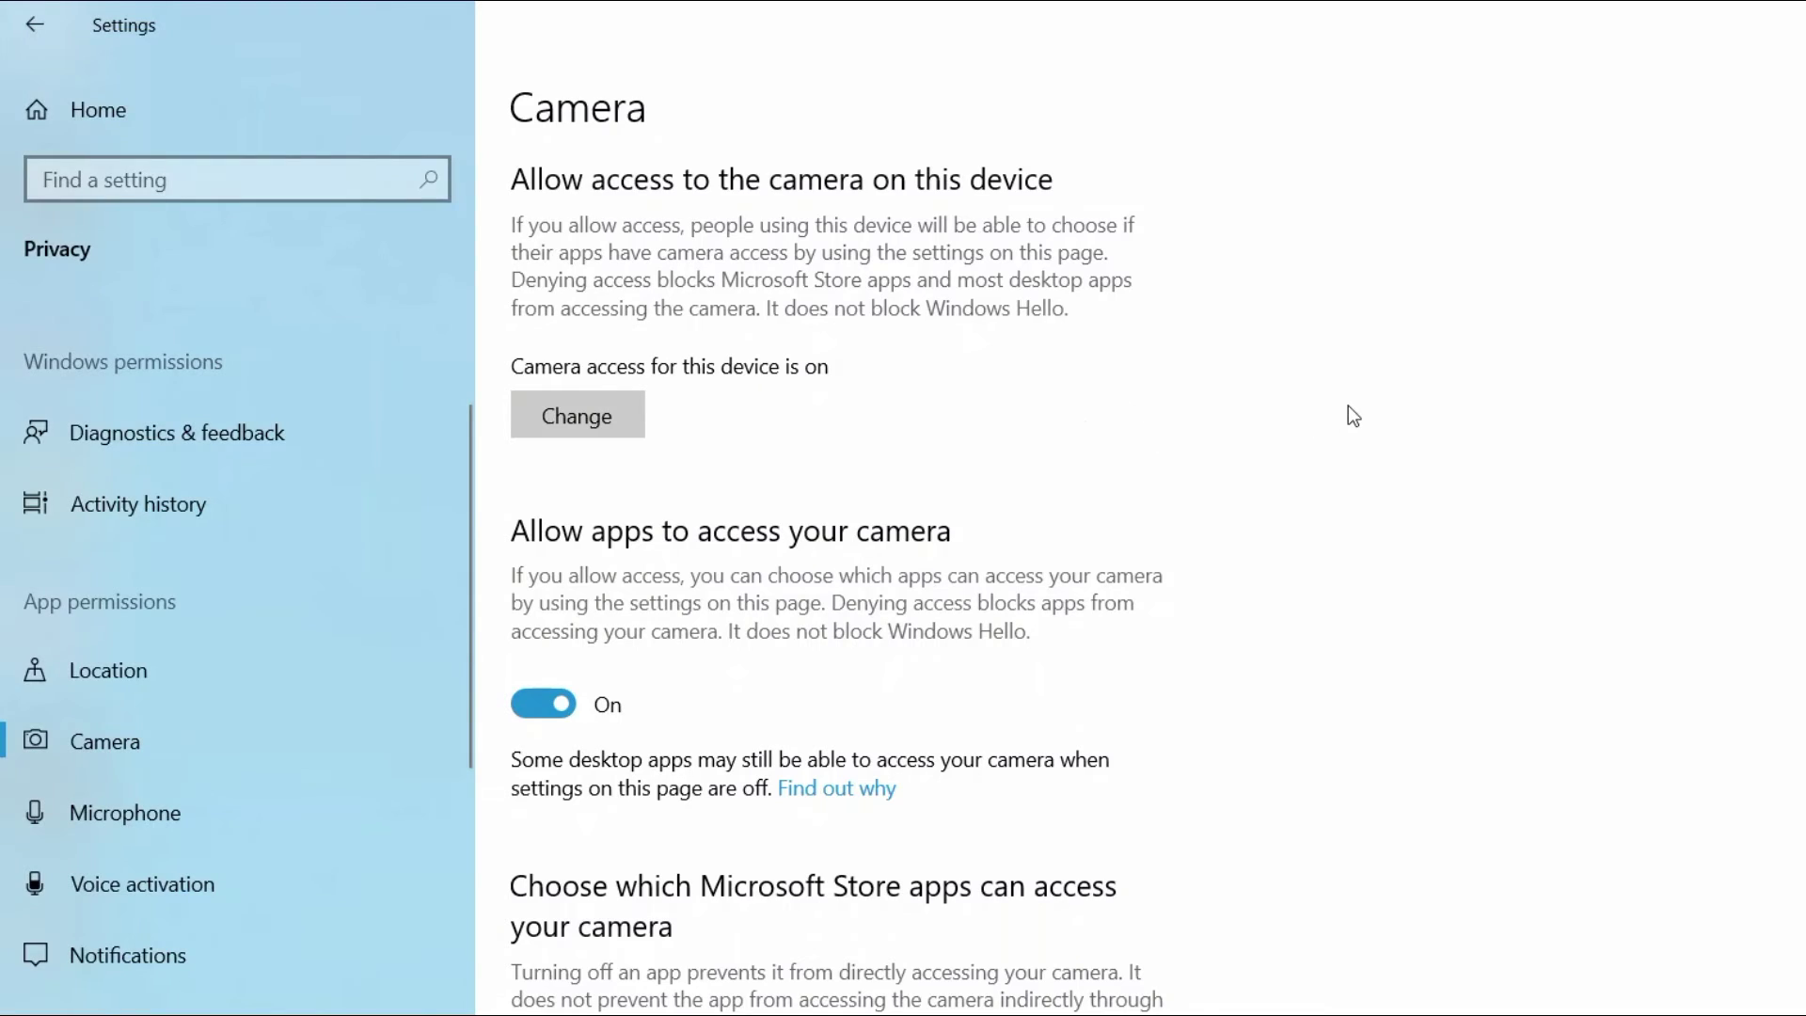